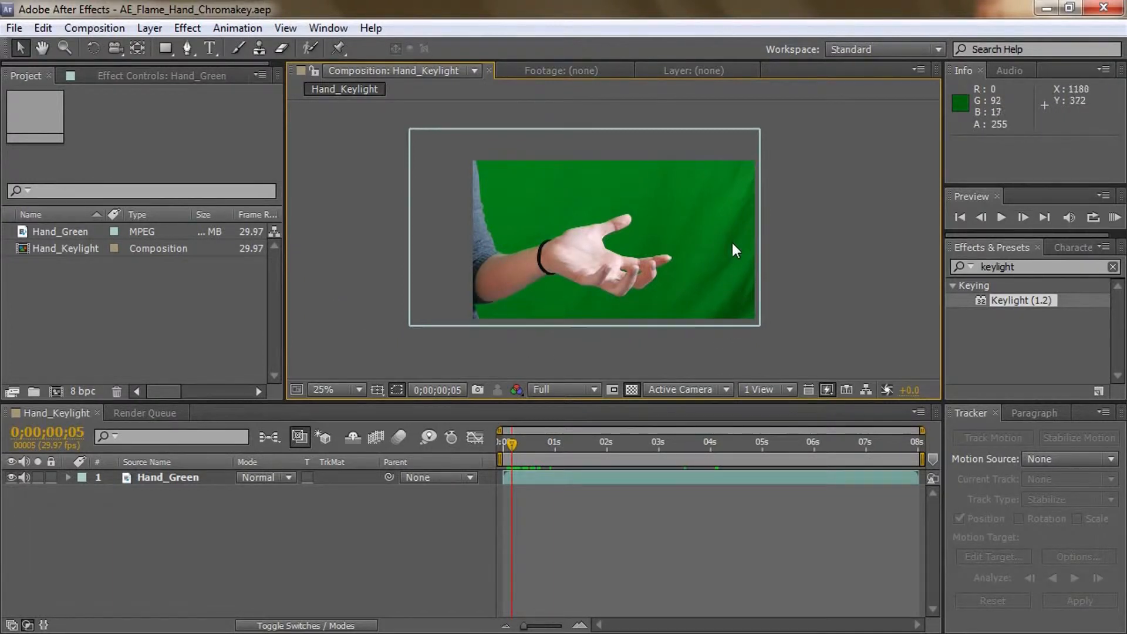
Move the playhead to 0;00;04;03 and select the Hand_Green layer in the Hand_Keylight composition
{"action": "left_click_drag", "start_coordinate": [512, 443], "coordinate": [717, 449]}
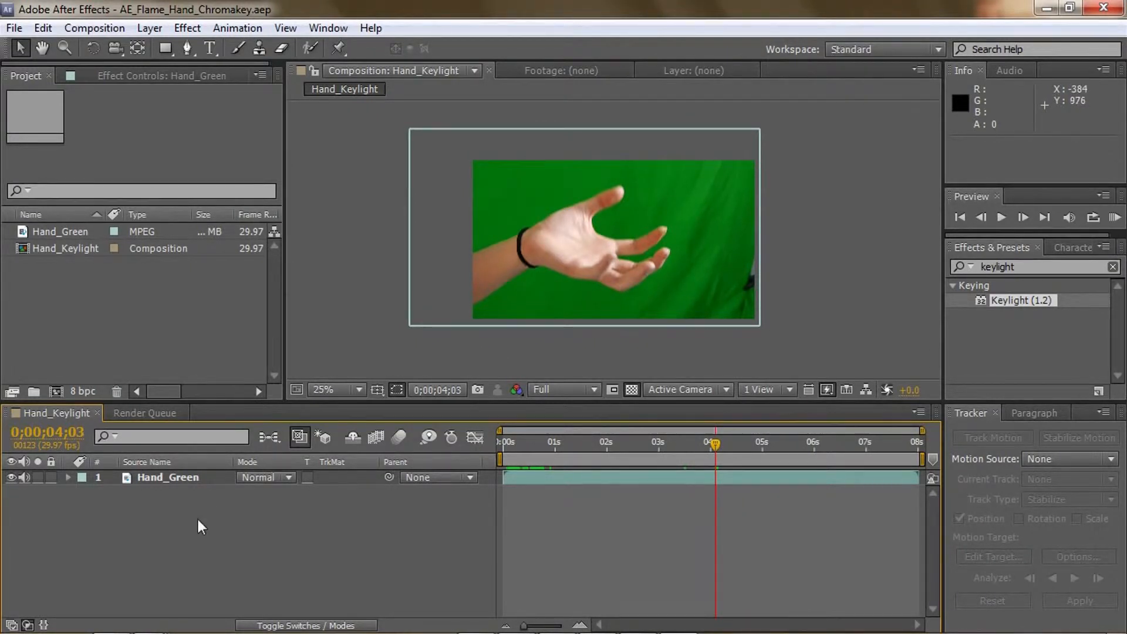
{"action": "left_click", "coordinate": [149, 477]}
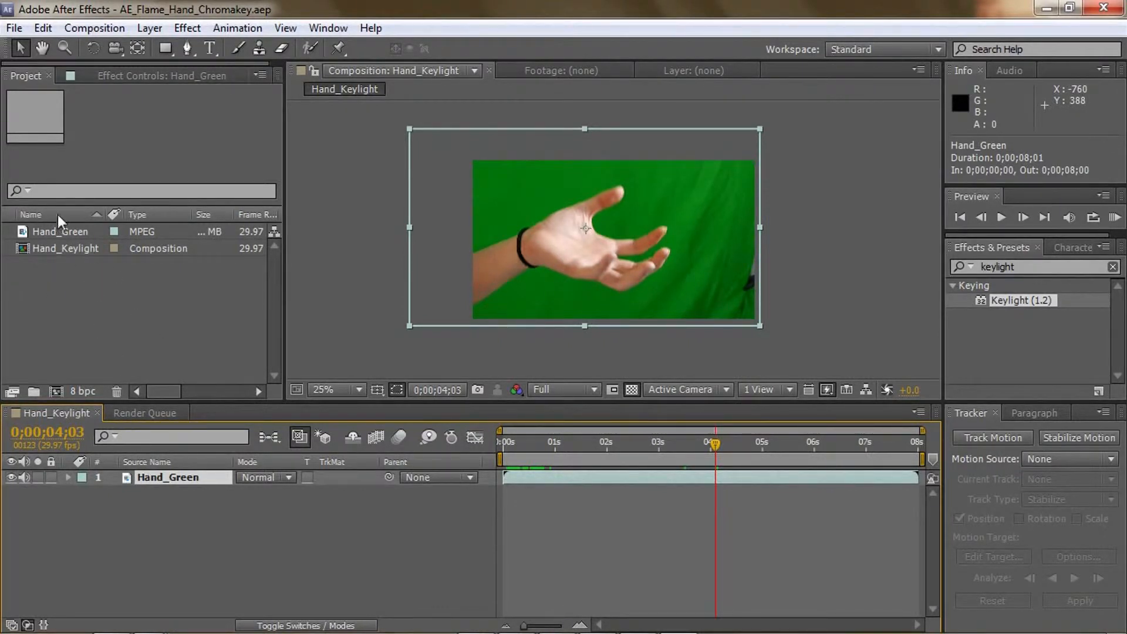
{"action": "left_click", "coordinate": [54, 233]}
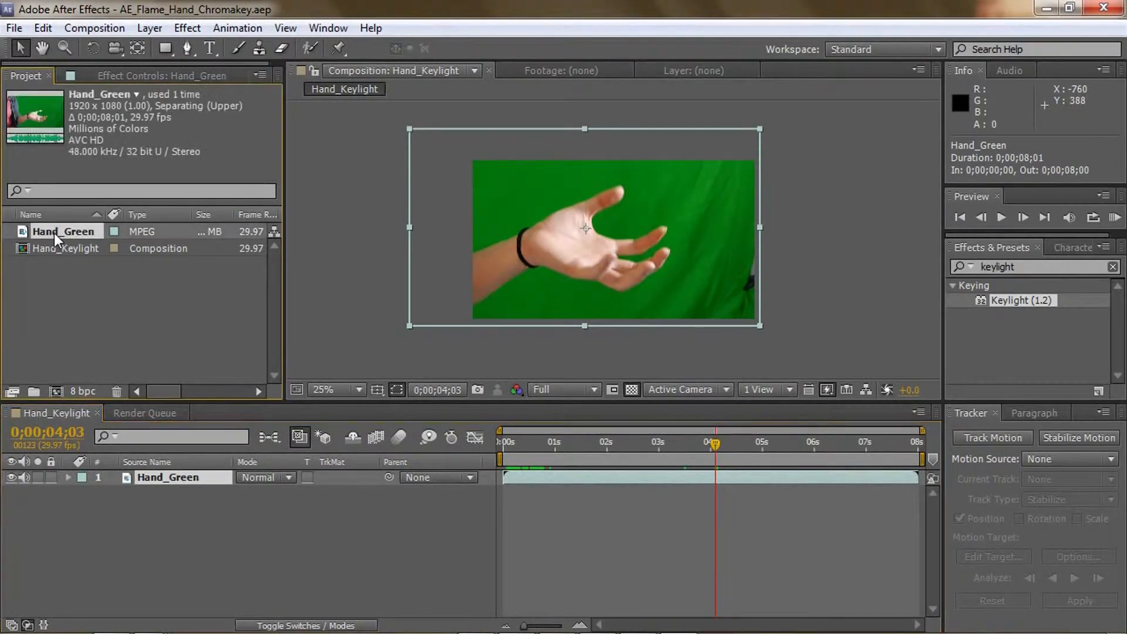
{"action": "left_click", "coordinate": [55, 250]}
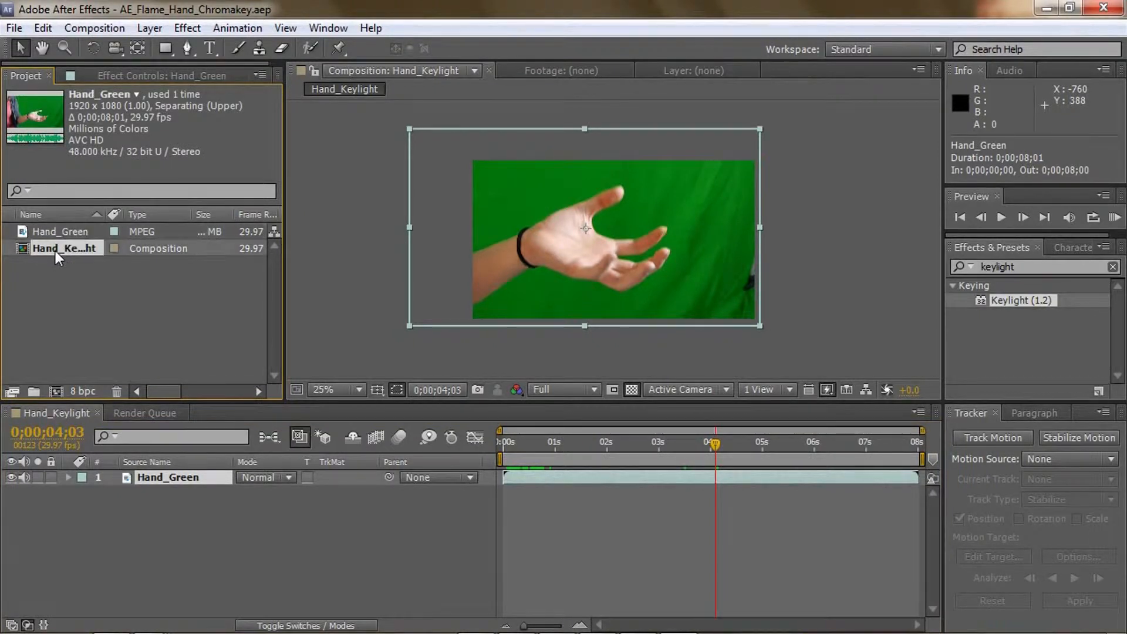
{"action": "left_click", "coordinate": [80, 281]}
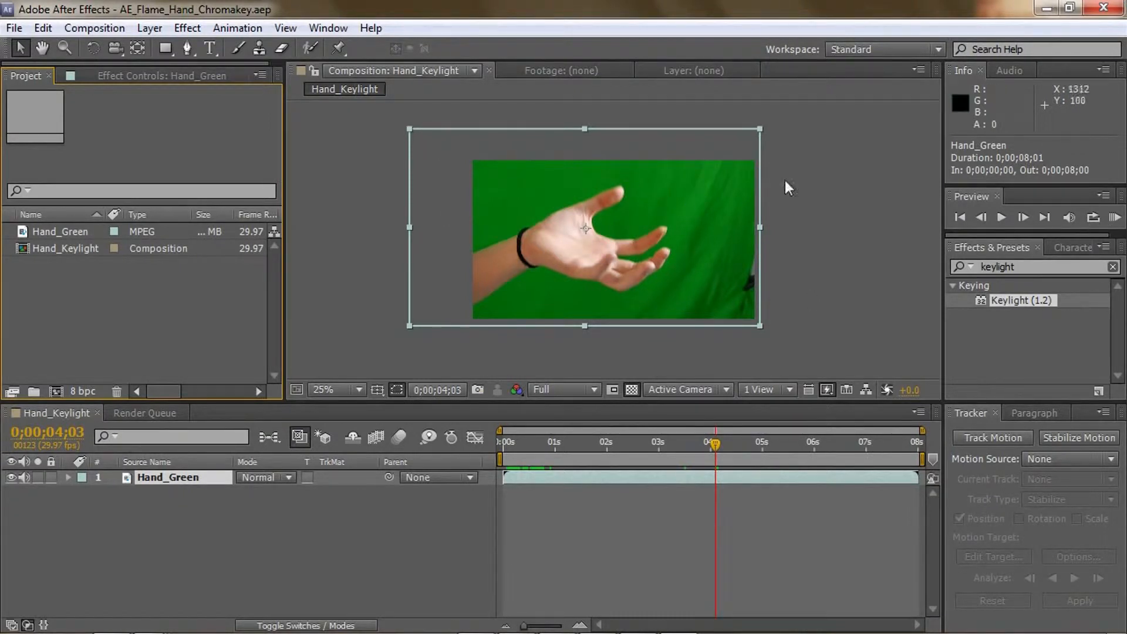
{"action": "left_click", "coordinate": [768, 220]}
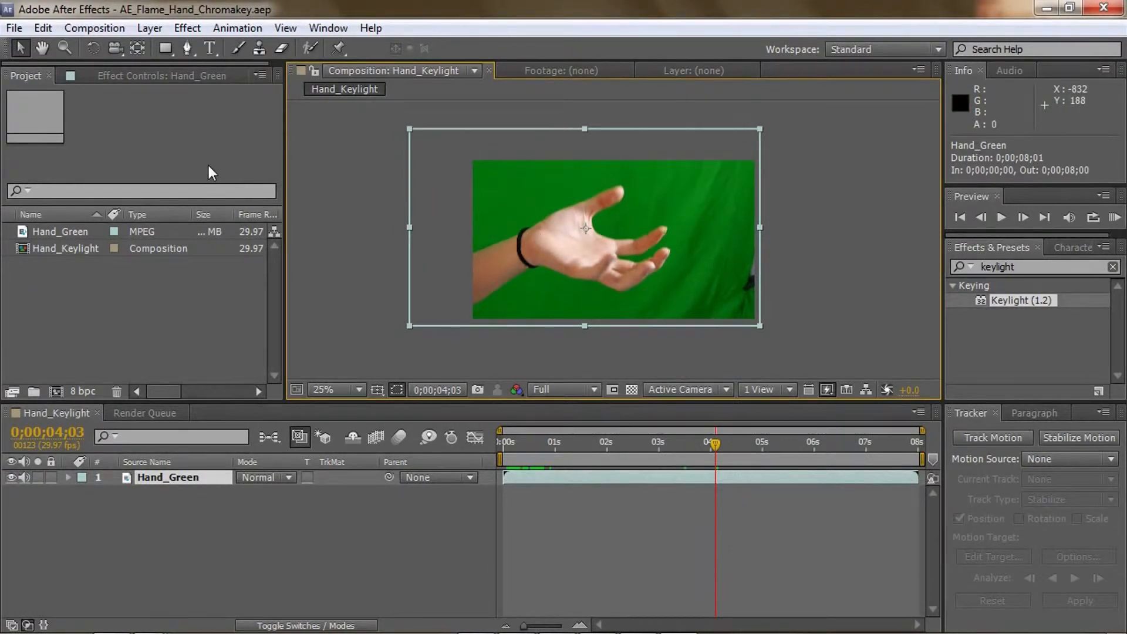
Draw a closed 11-point Pen mask around the hand on Hand_Green, excluding the dark object at the footage's right edge
{"action": "left_click", "coordinate": [186, 49]}
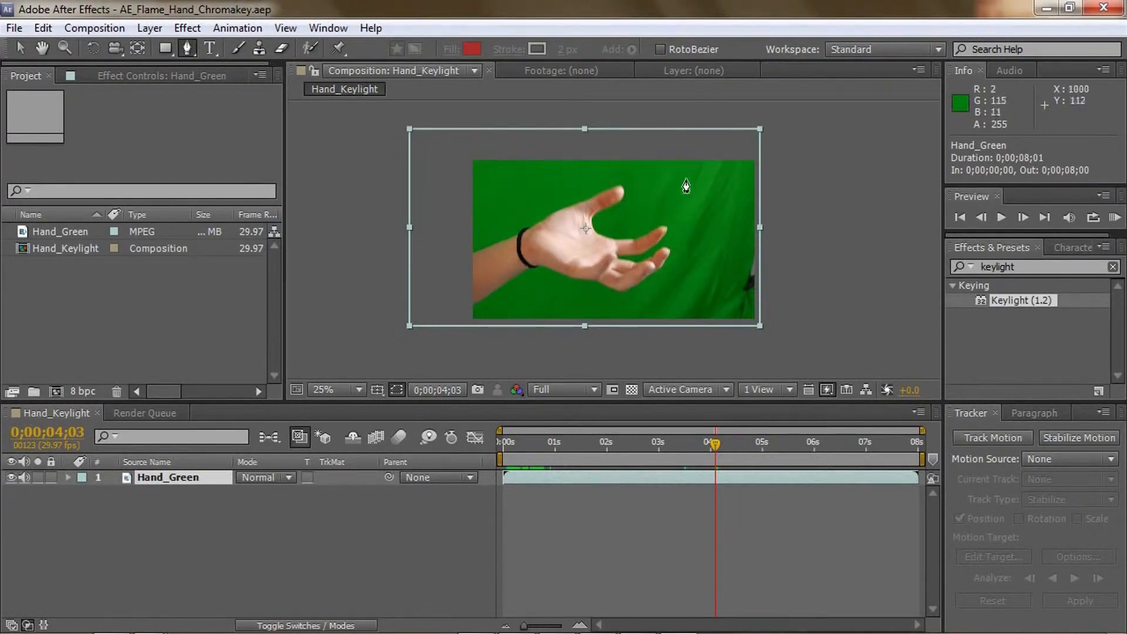
{"action": "left_click", "coordinate": [616, 357]}
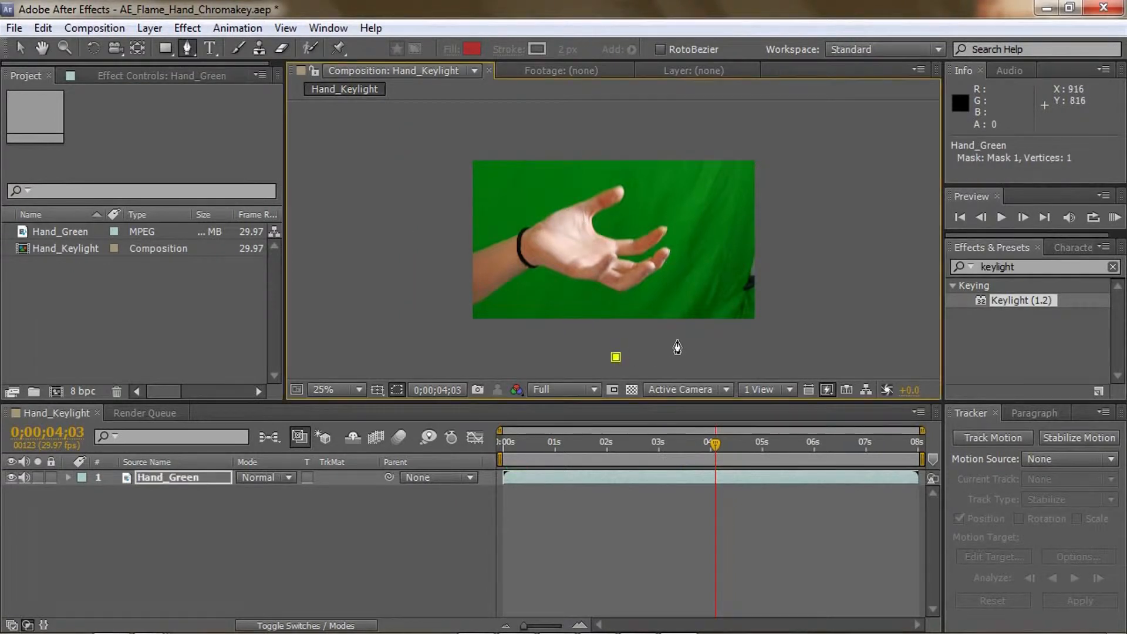
{"action": "left_click", "coordinate": [722, 329]}
{"action": "left_click", "coordinate": [732, 292]}
{"action": "left_click", "coordinate": [733, 232]}
{"action": "left_click", "coordinate": [716, 172]}
{"action": "left_click", "coordinate": [681, 152]}
{"action": "left_click", "coordinate": [583, 136]}
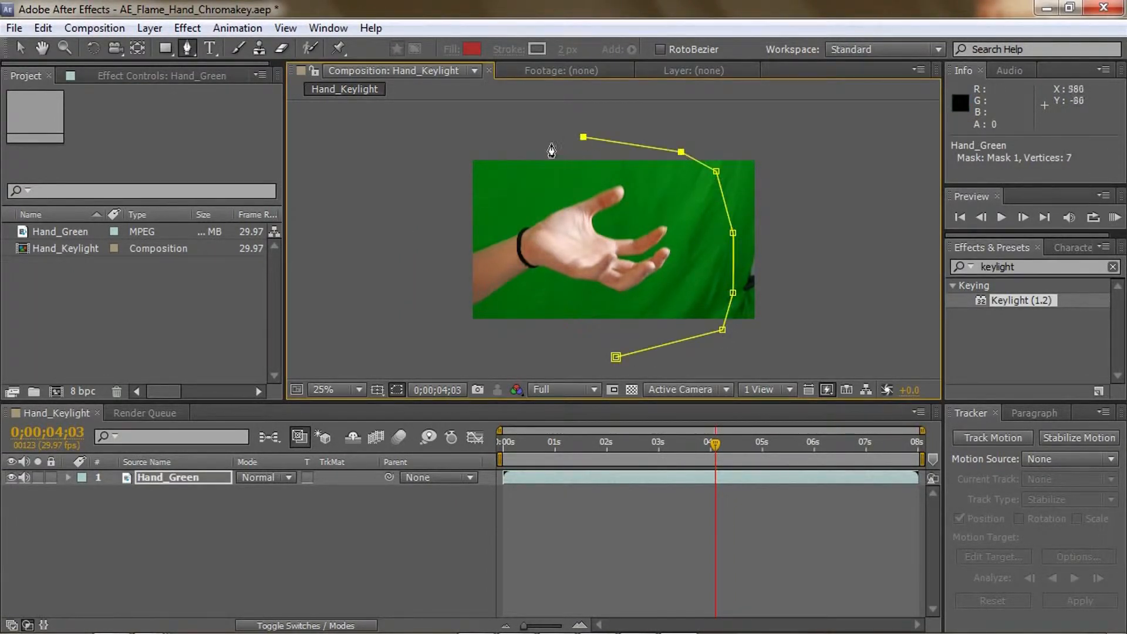
{"action": "left_click", "coordinate": [468, 152]}
{"action": "left_click", "coordinate": [439, 218]}
{"action": "left_click", "coordinate": [459, 310]}
{"action": "left_click", "coordinate": [471, 333]}
{"action": "left_click", "coordinate": [616, 357]}
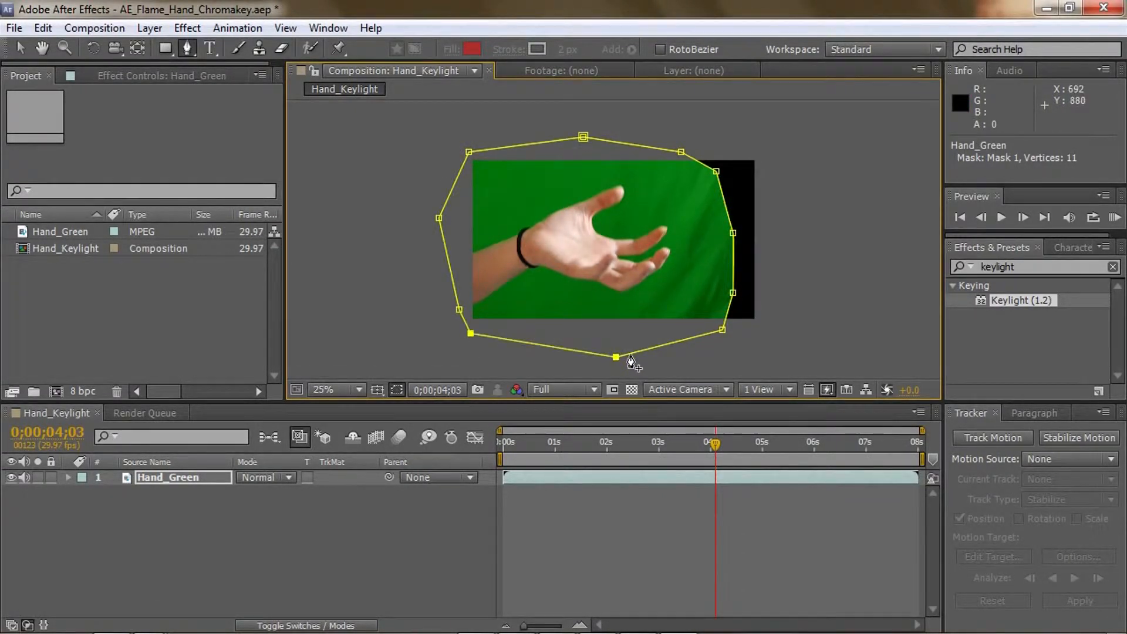
Remove the mask's top-middle vertex, shift the neighbouring upper-right vertex inward and up, and check the mask against the hand's movement
{"action": "left_click", "coordinate": [583, 137]}
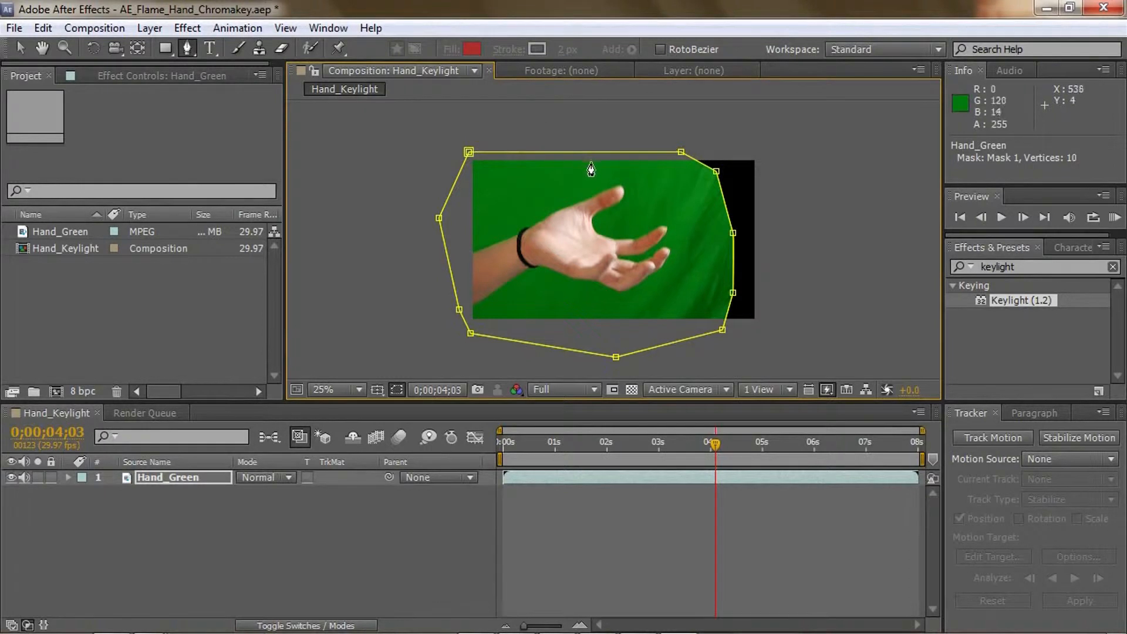
{"action": "key", "text": "v"}
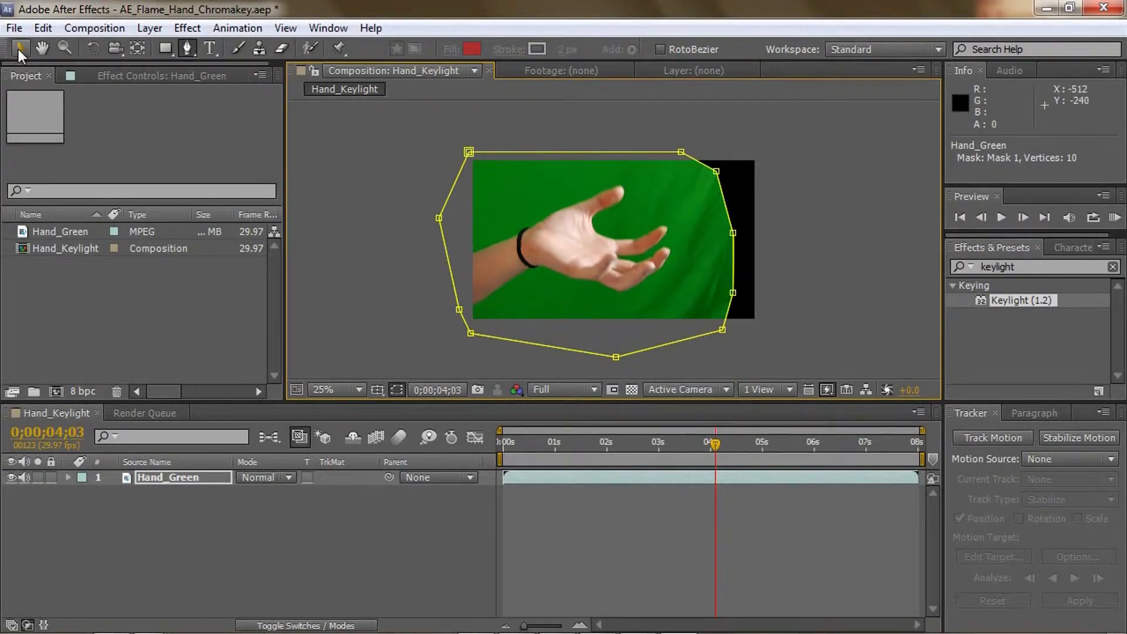
{"action": "left_click_drag", "start_coordinate": [679, 152], "coordinate": [639, 143]}
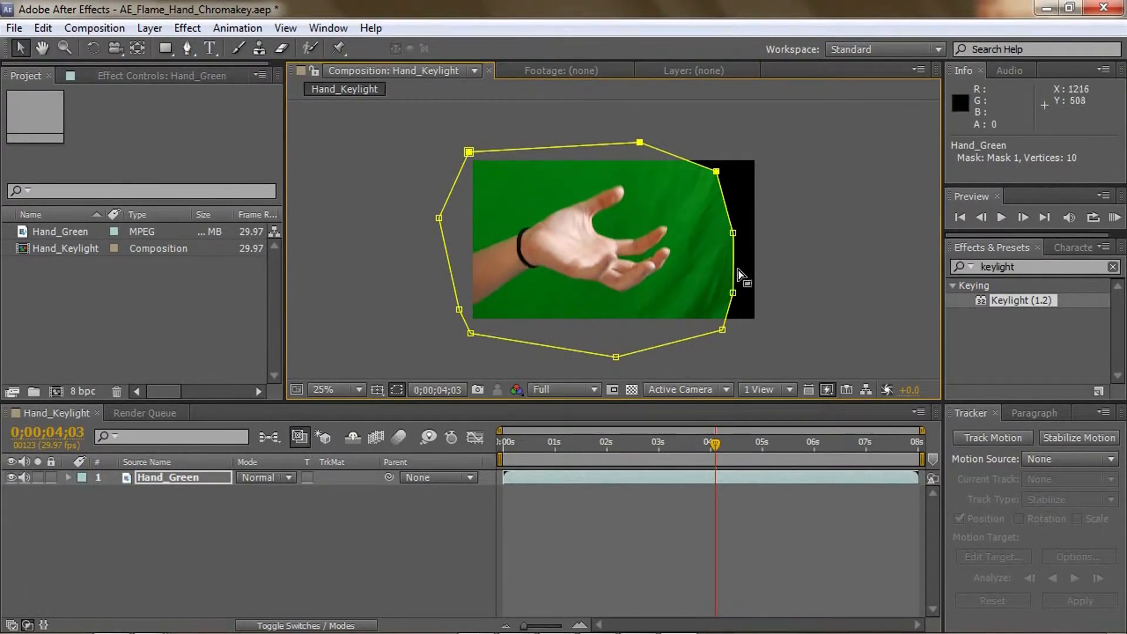
{"action": "left_click_drag", "start_coordinate": [716, 446], "coordinate": [906, 438]}
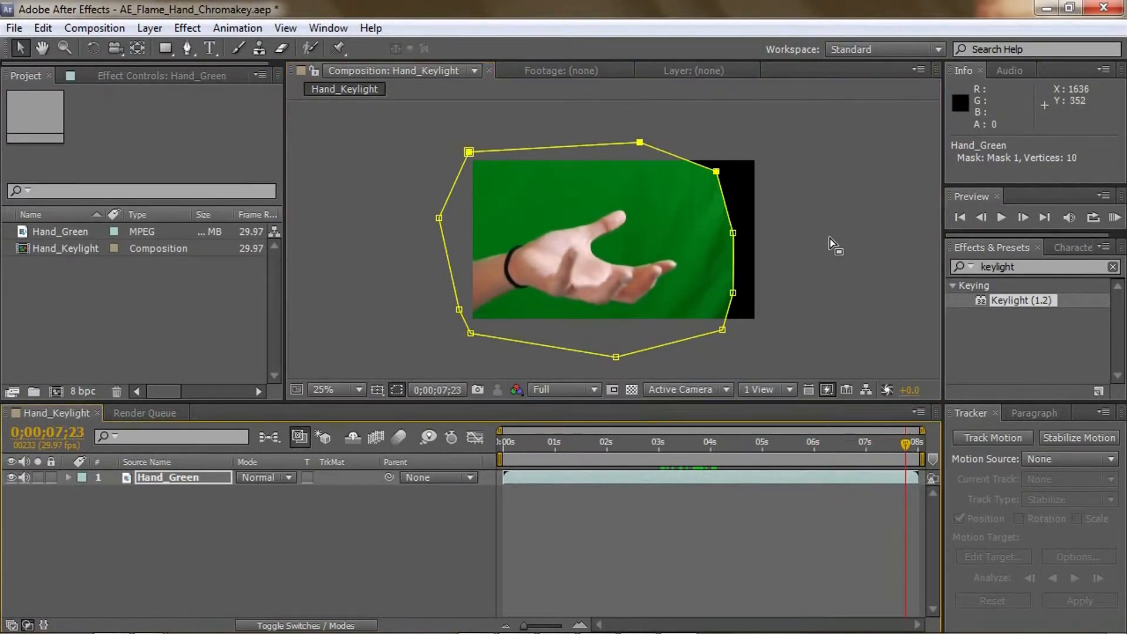
{"action": "left_click_drag", "start_coordinate": [907, 443], "coordinate": [719, 475]}
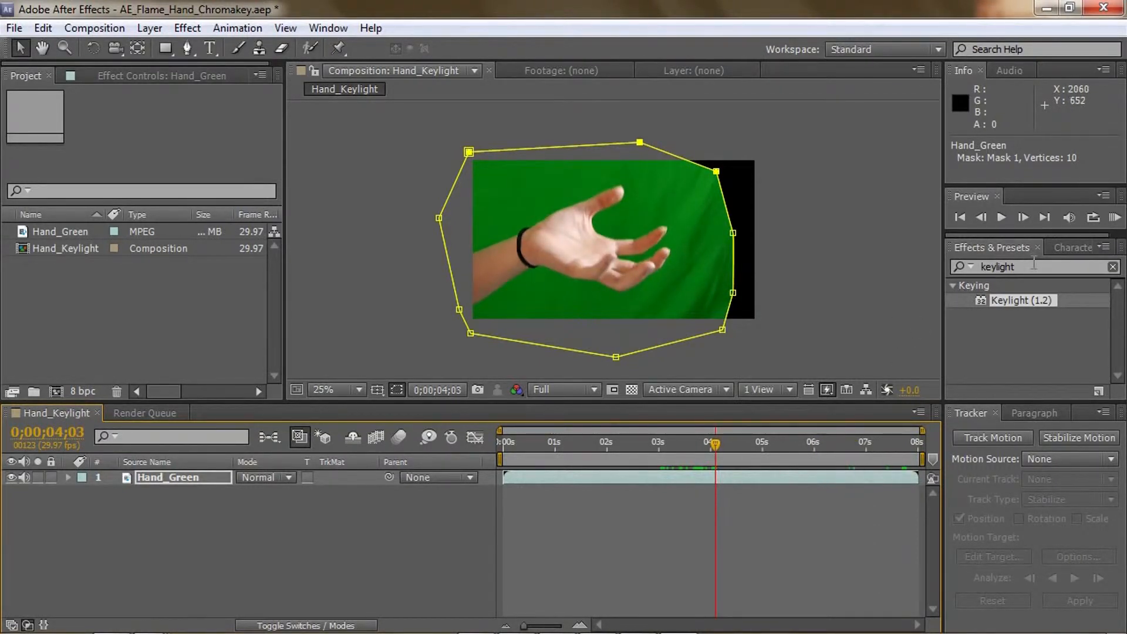
Apply Keylight (1.2) to Hand_Green, sample the green backdrop as Screen Colour, and check the key against the transparency grid
{"action": "left_click", "coordinate": [998, 266]}
{"action": "type", "text": "keylight"}
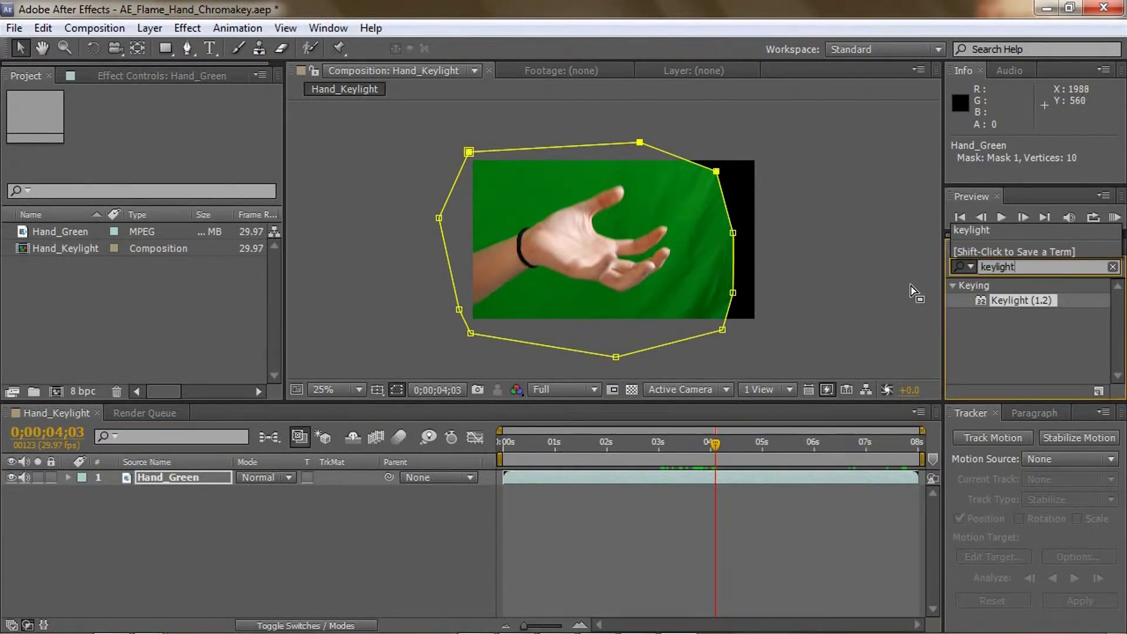
{"action": "left_click_drag", "start_coordinate": [994, 301], "coordinate": [181, 481]}
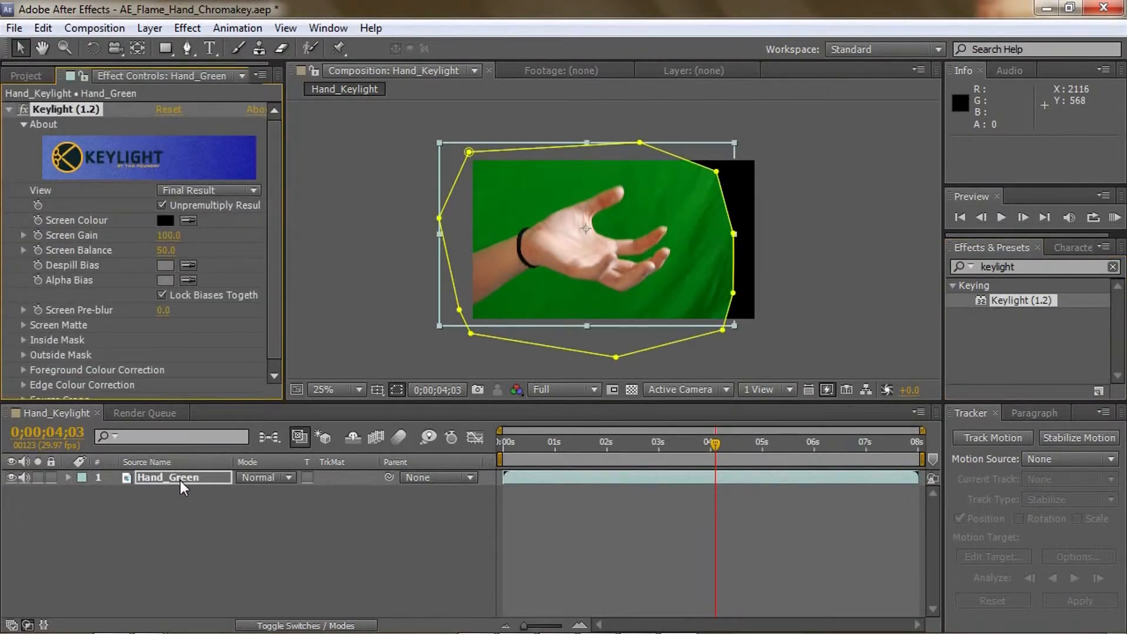
{"action": "left_click", "coordinate": [190, 220]}
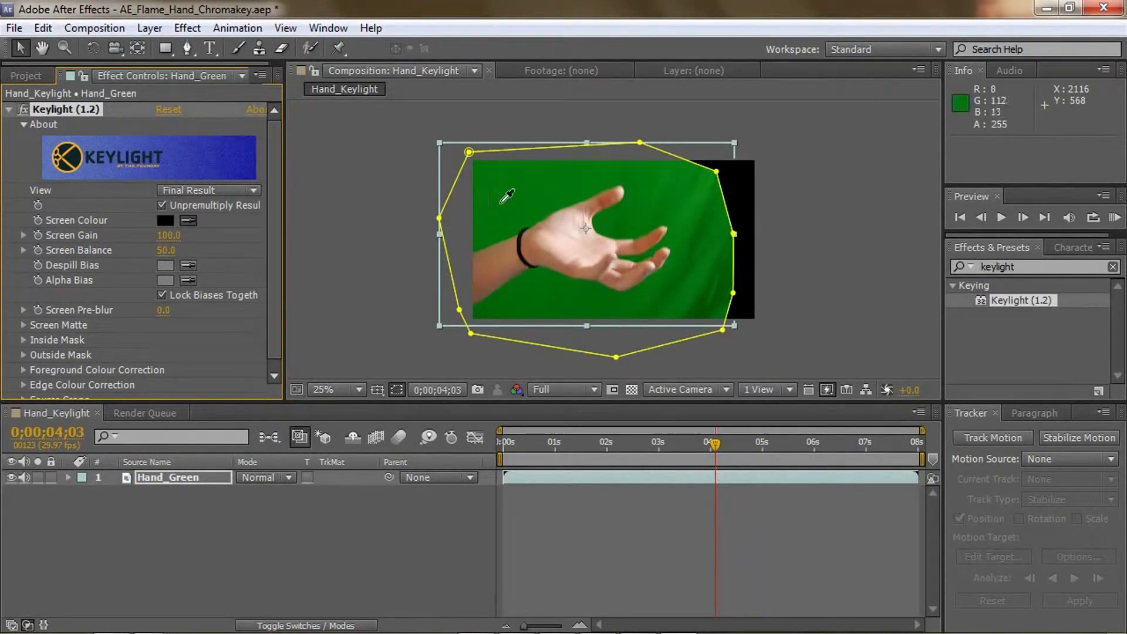
{"action": "left_click", "coordinate": [567, 188]}
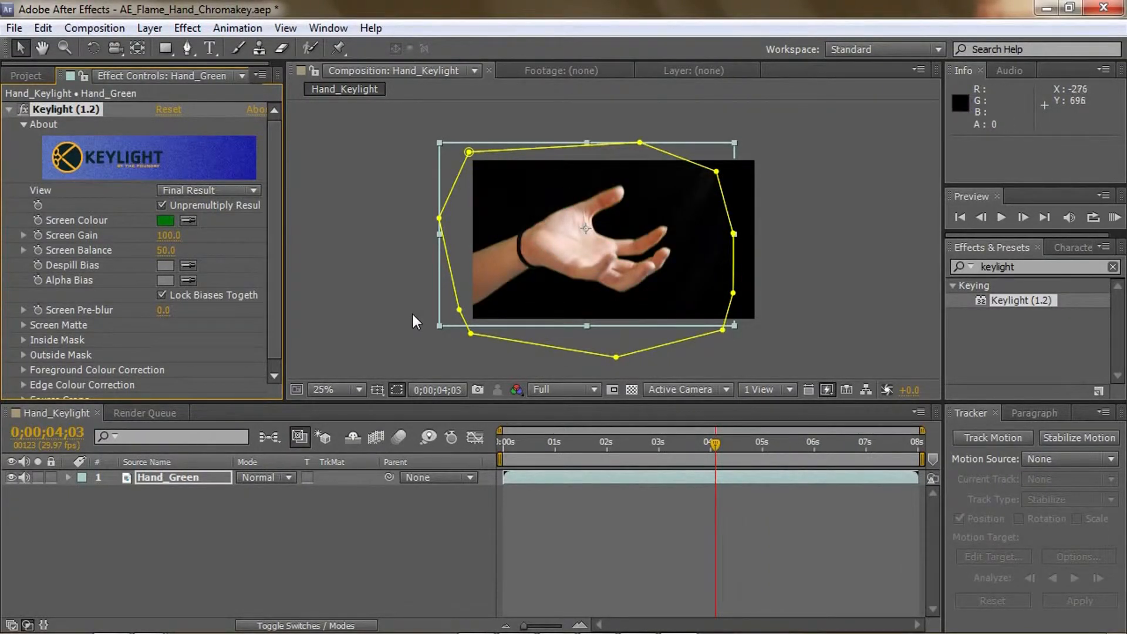
{"action": "left_click", "coordinate": [633, 390]}
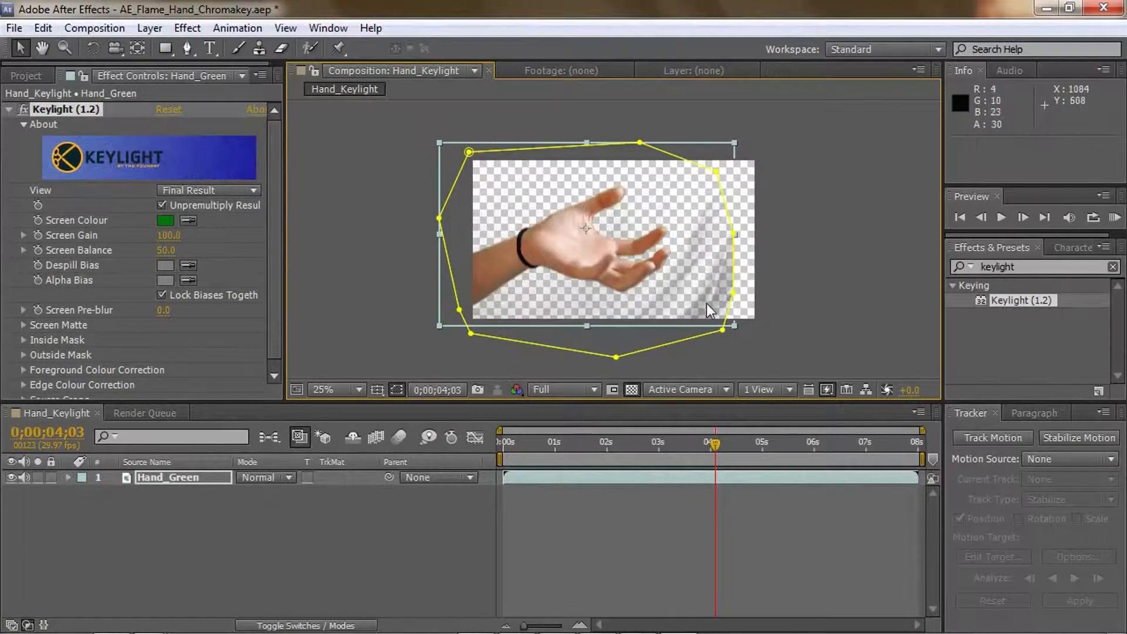
{"action": "left_click", "coordinate": [629, 390]}
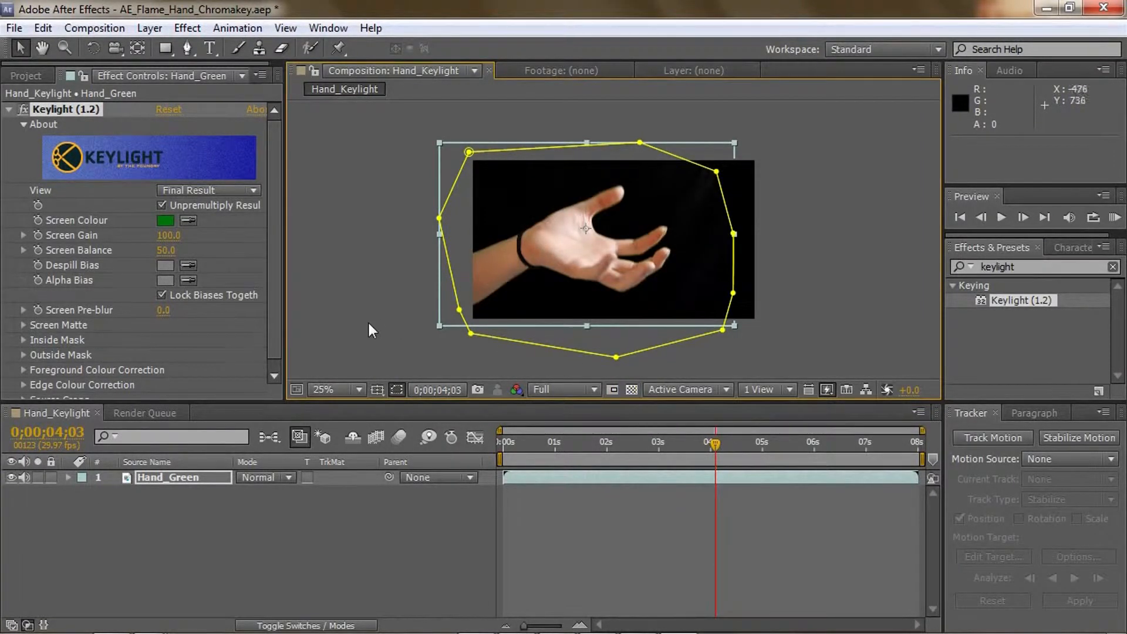
Show Keylight's Screen Matte view and raise Screen Gain to 120
{"action": "left_click", "coordinate": [225, 192]}
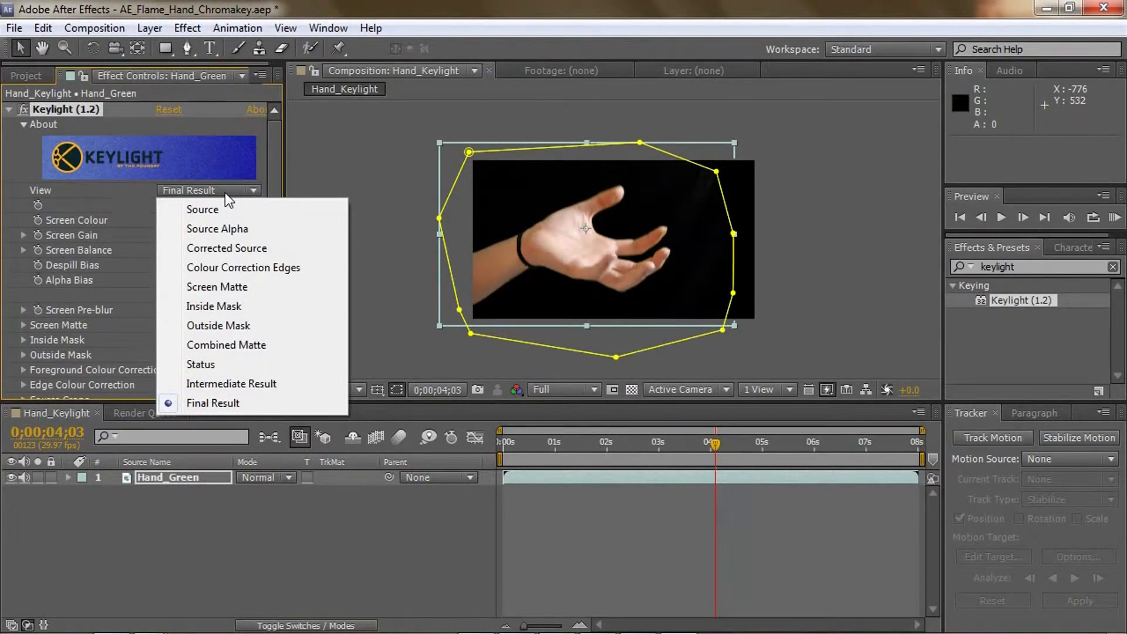
{"action": "left_click", "coordinate": [227, 286]}
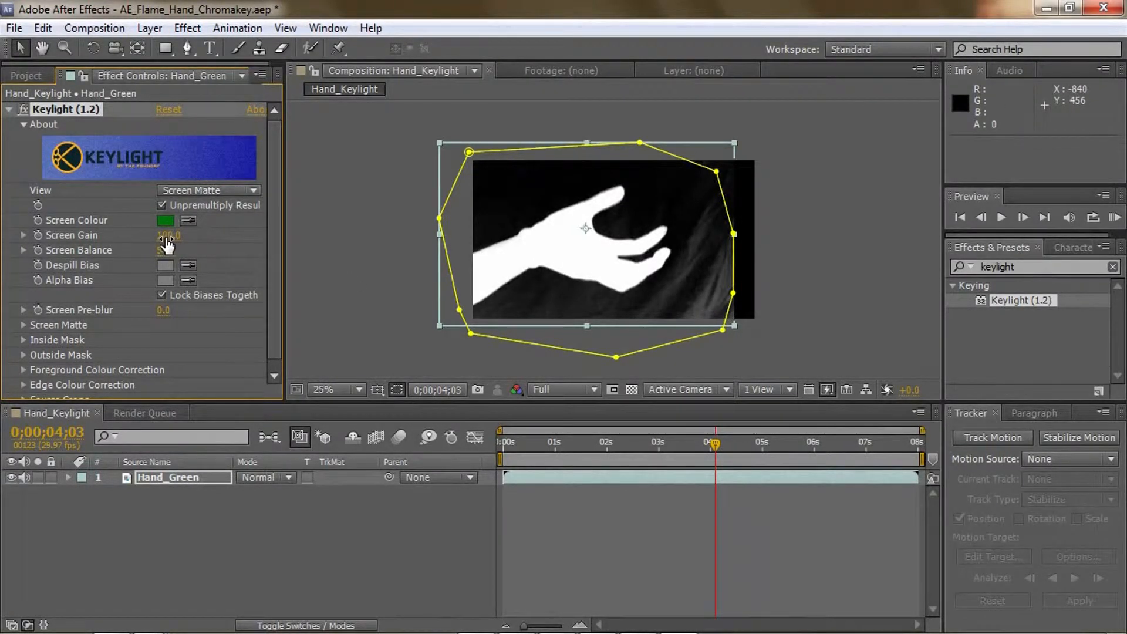
{"action": "left_click_drag", "start_coordinate": [167, 235], "coordinate": [181, 234]}
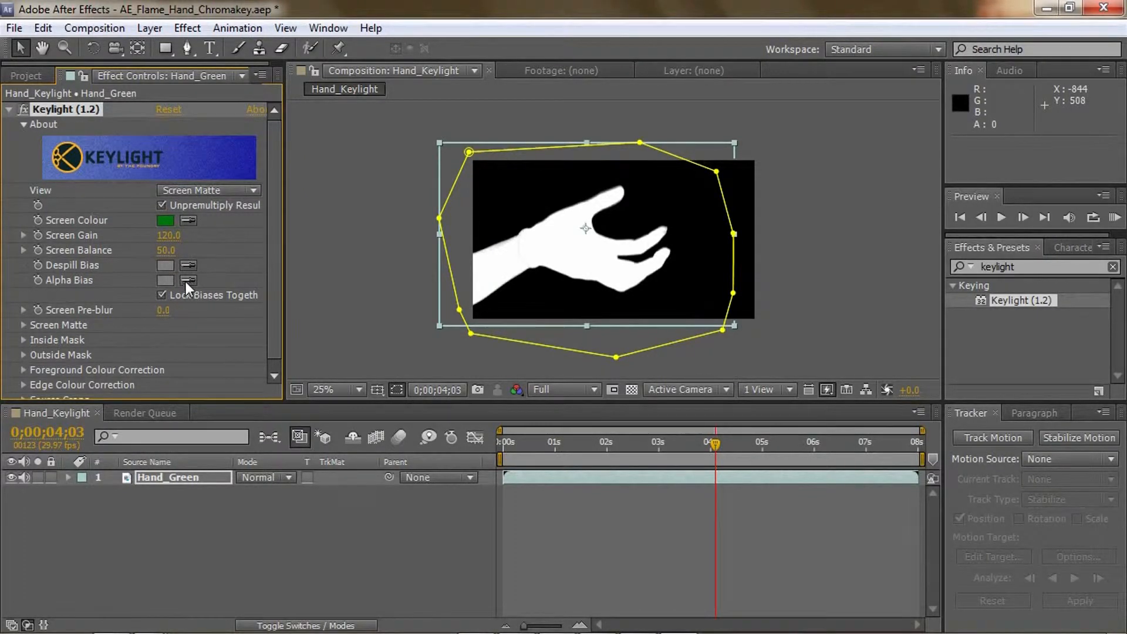
Show Keylight's Status view and set the Screen Matte's Clip Black to 12 and Clip White to 90
{"action": "left_click", "coordinate": [177, 192]}
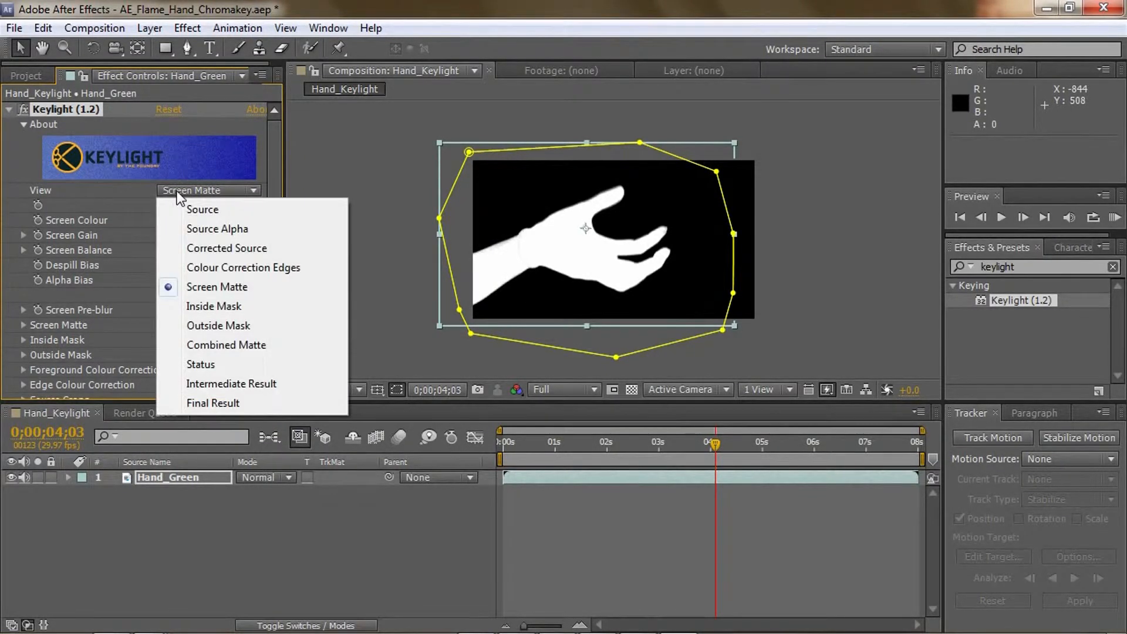
{"action": "left_click", "coordinate": [201, 364]}
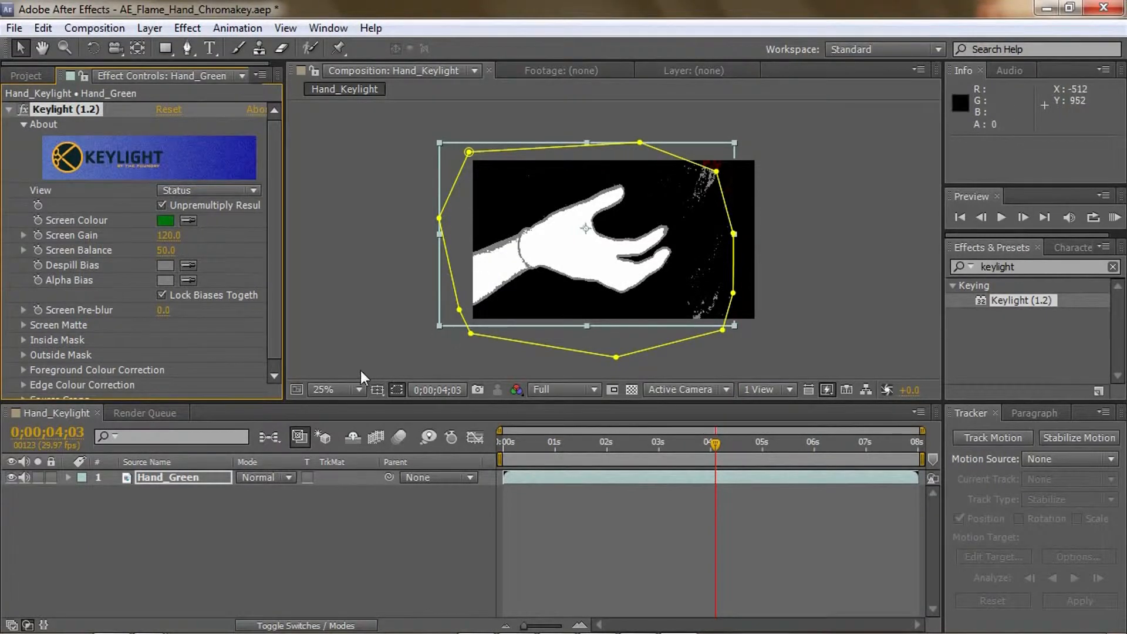
{"action": "left_click", "coordinate": [23, 325]}
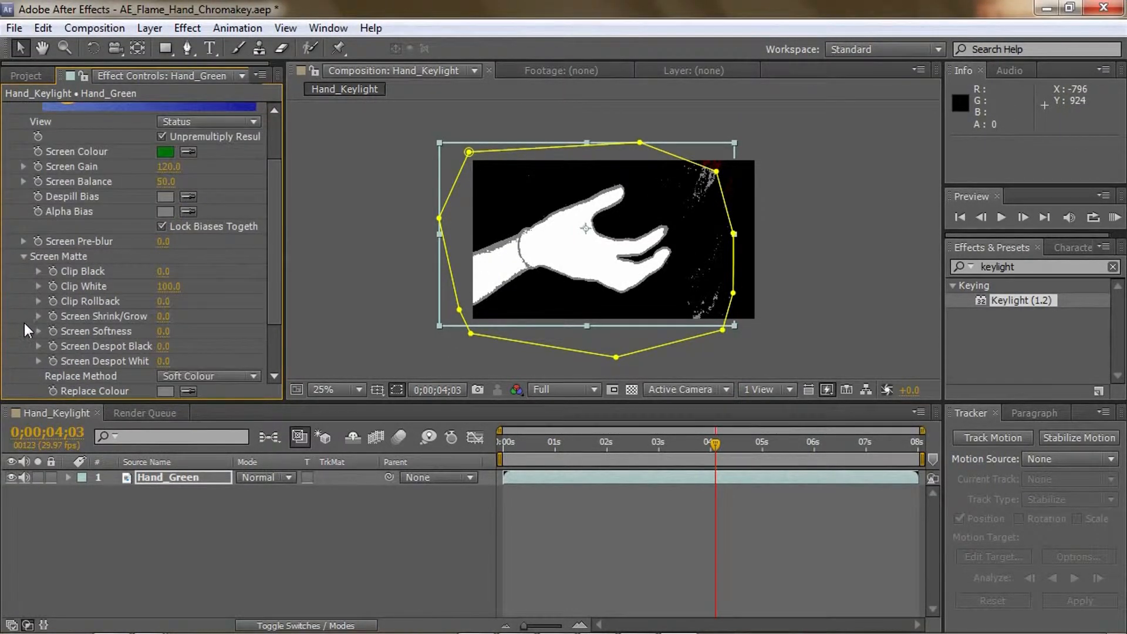
{"action": "mouse_move", "coordinate": [163, 271]}
{"action": "left_mouse_down"}
{"action": "mouse_move", "coordinate": [173, 271]}
{"action": "mouse_move", "coordinate": [161, 286]}
{"action": "left_mouse_up"}
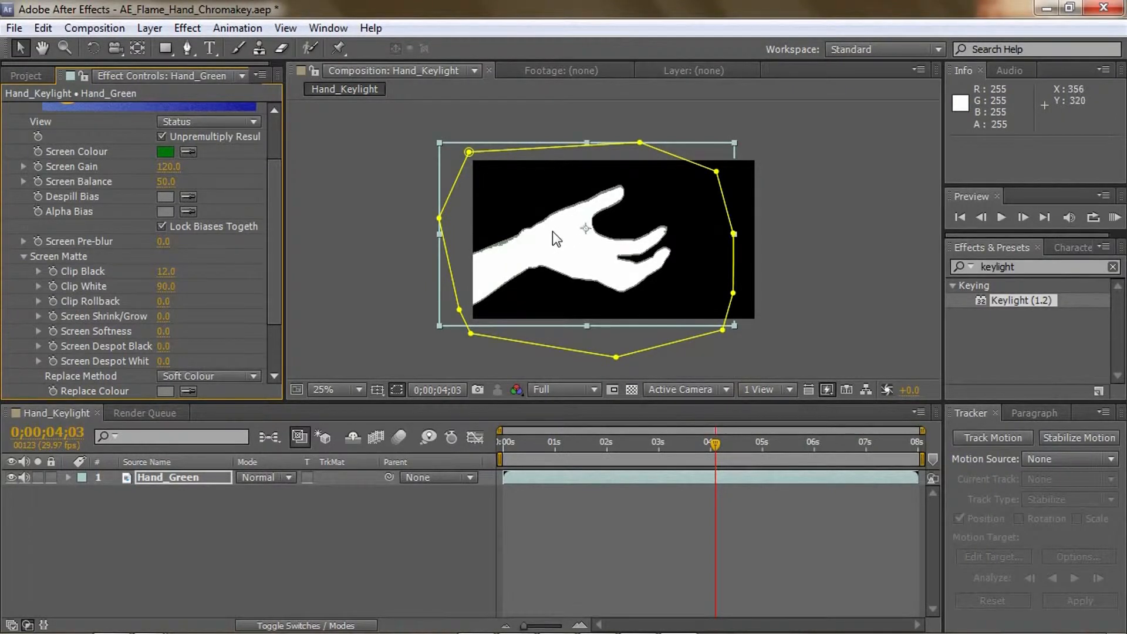
Check the matte at 0;00;02;07 and set Keylight's Screen Balance to 52
{"action": "left_click", "coordinate": [684, 445]}
{"action": "left_click", "coordinate": [619, 450]}
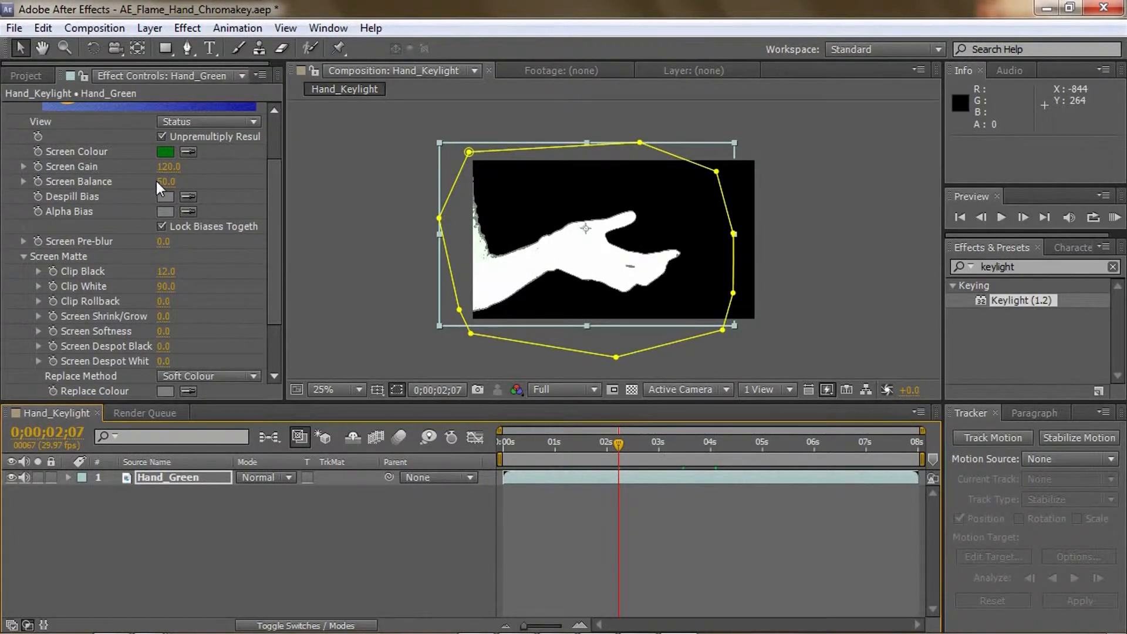
{"action": "mouse_move", "coordinate": [165, 181]}
{"action": "left_mouse_down"}
{"action": "mouse_move", "coordinate": [193, 178]}
{"action": "mouse_move", "coordinate": [166, 183]}
{"action": "left_mouse_up"}
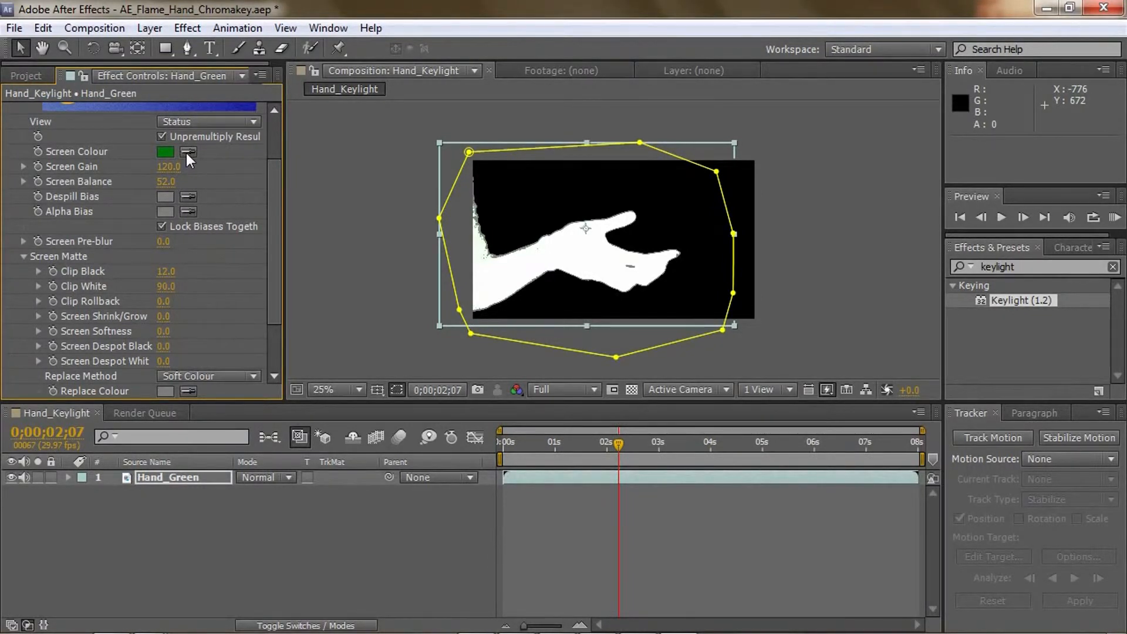
{"action": "left_click", "coordinate": [206, 124]}
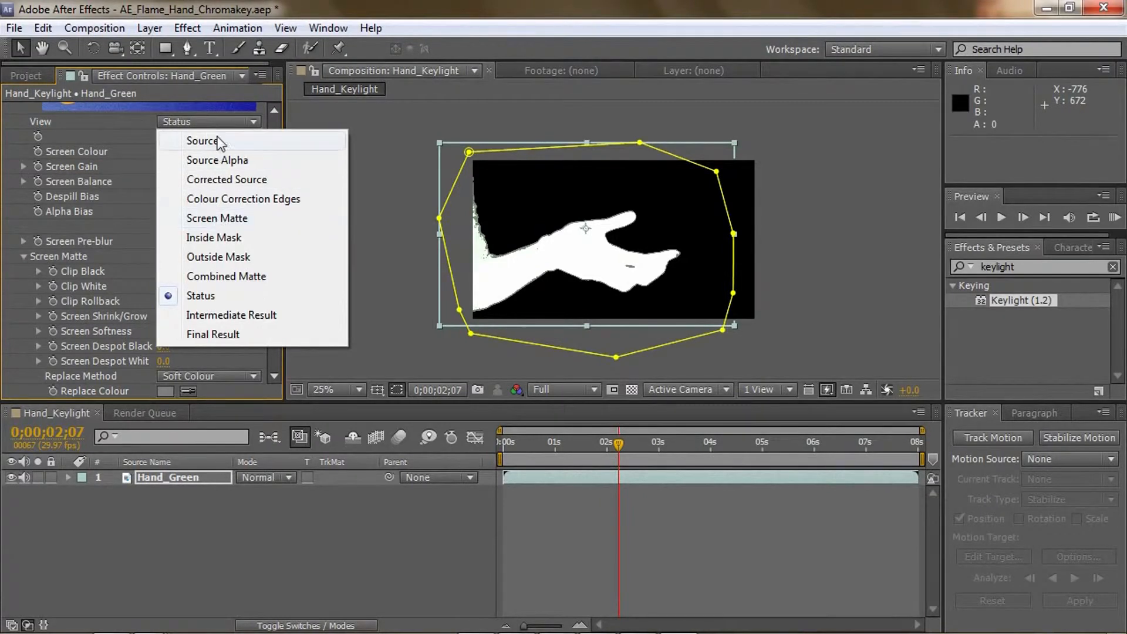
{"action": "left_click", "coordinate": [152, 165]}
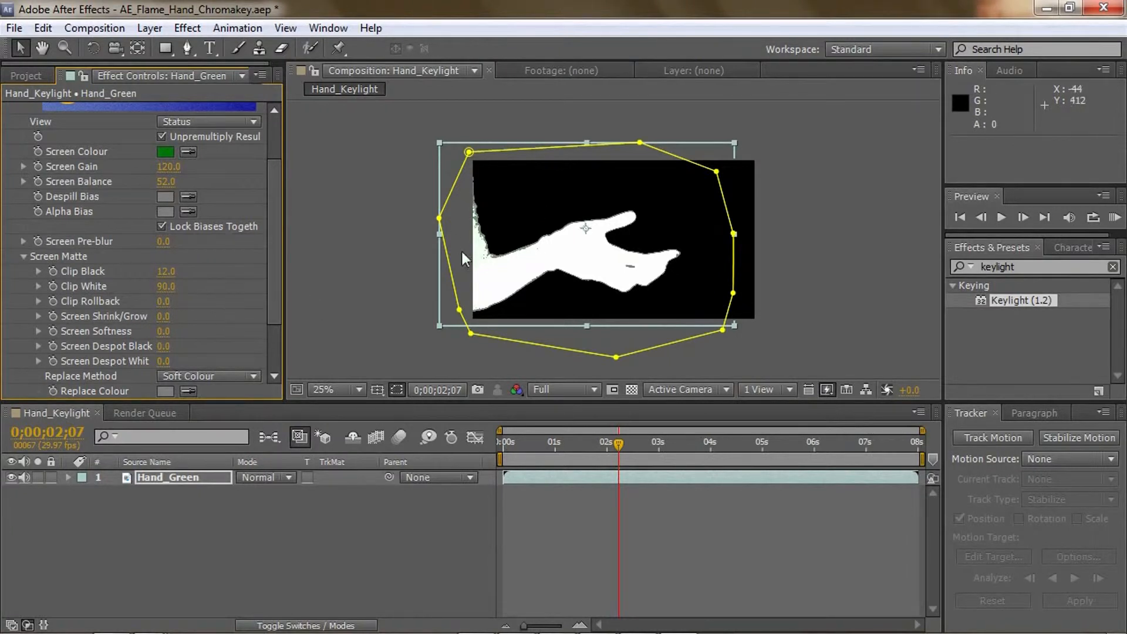
Return Keylight to the Final Result view and check the keyed hand through the clip, stopping at 0;00;04;03
{"action": "left_click_drag", "start_coordinate": [280, 263], "coordinate": [279, 230]}
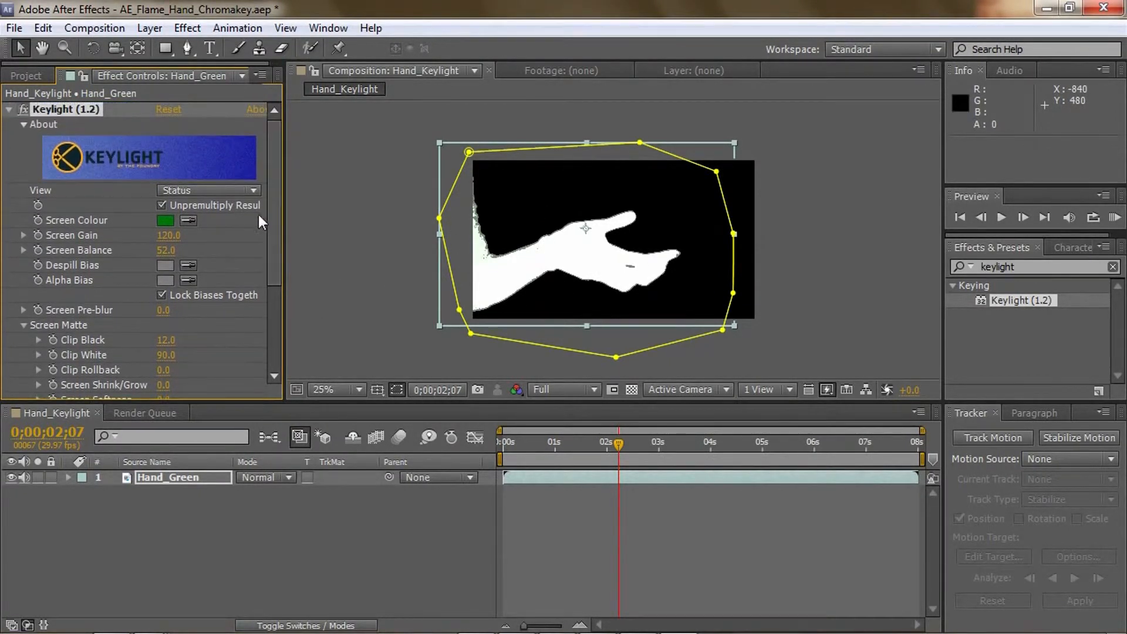
{"action": "left_click", "coordinate": [245, 190]}
{"action": "left_click", "coordinate": [203, 404]}
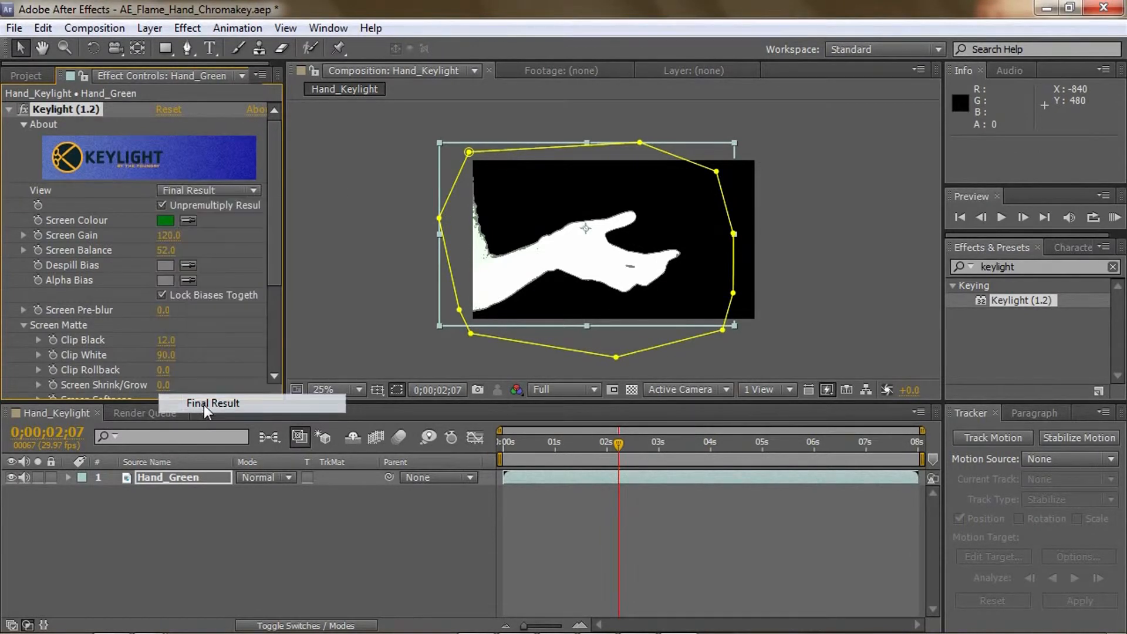
{"action": "left_click_drag", "start_coordinate": [534, 441], "coordinate": [716, 449]}
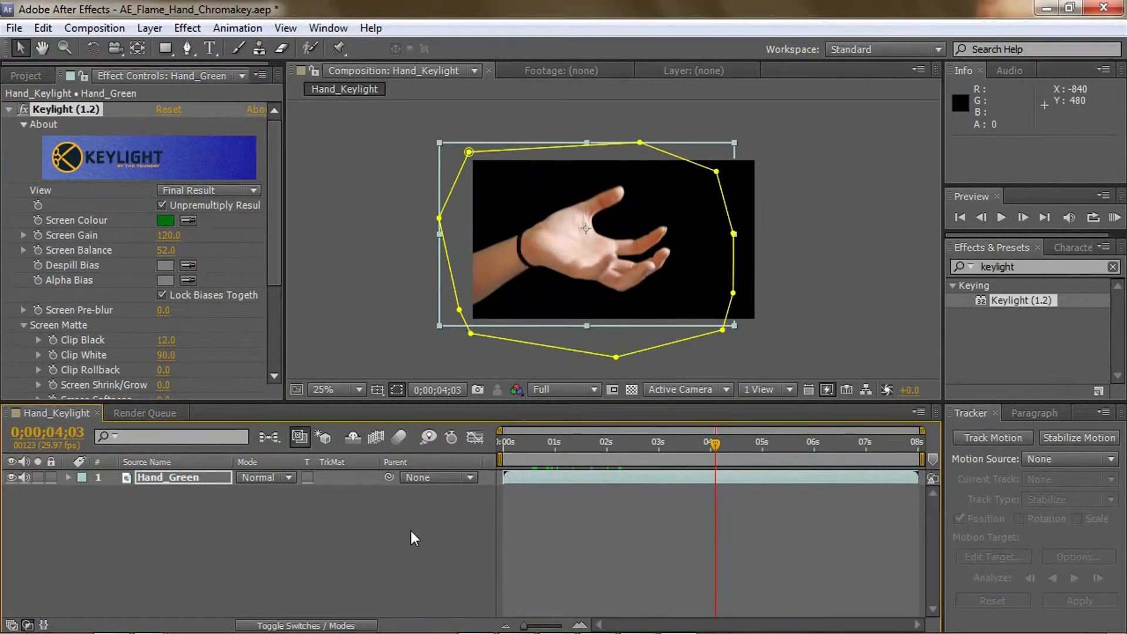
Add the Hand_Keylight composition to the render queue and show the transparency grid behind the keyed hand
{"action": "left_click", "coordinate": [101, 28]}
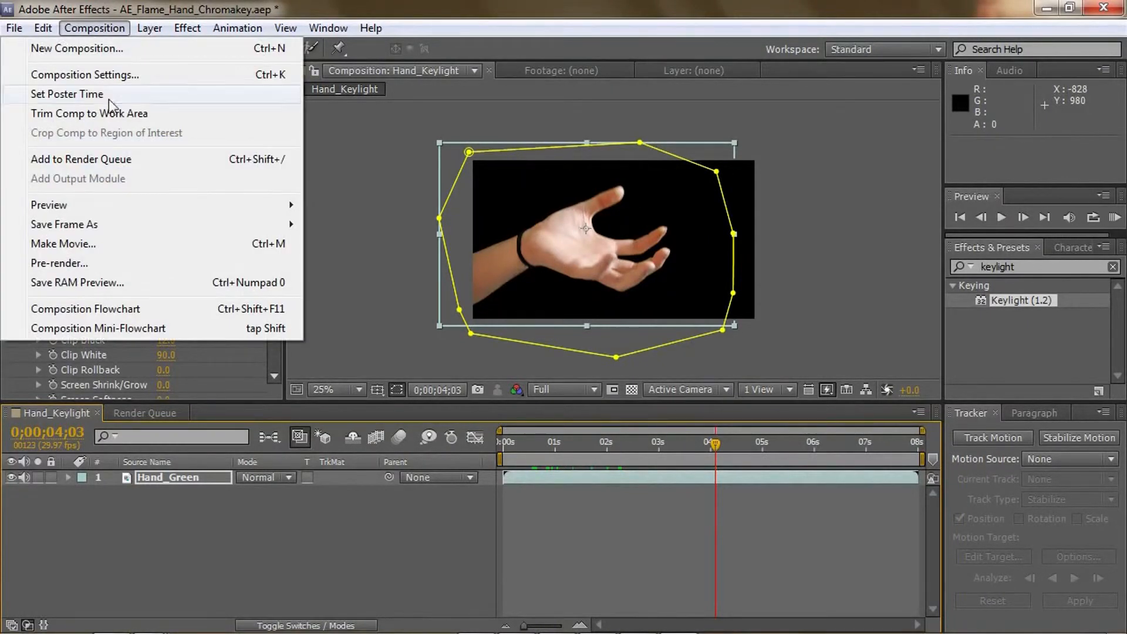
{"action": "left_click", "coordinate": [117, 160]}
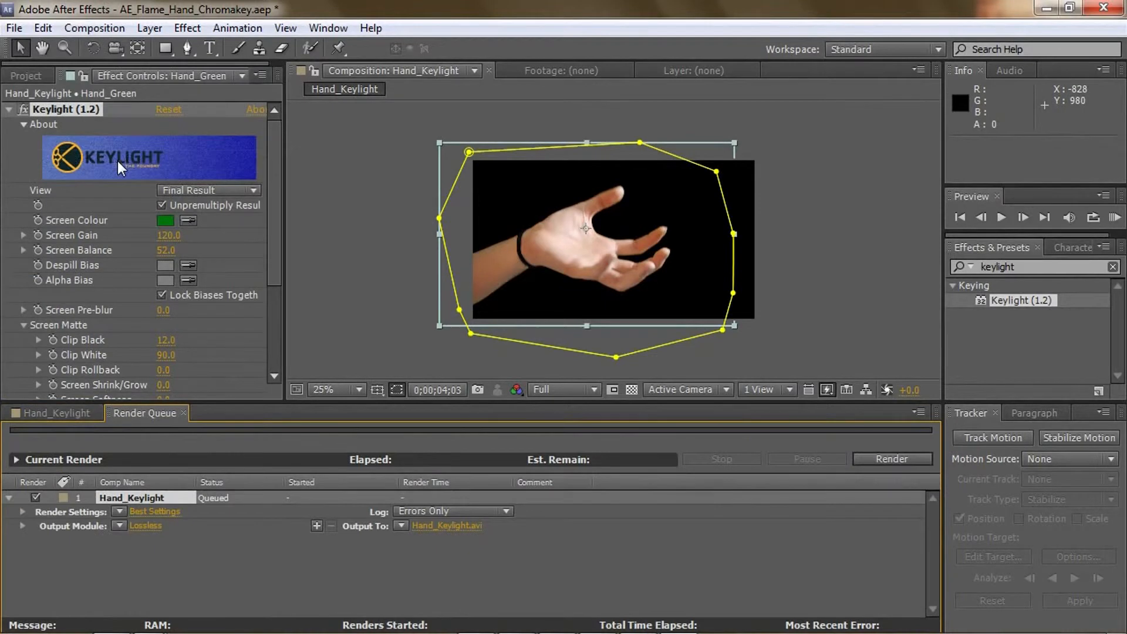
{"action": "left_click", "coordinate": [632, 390]}
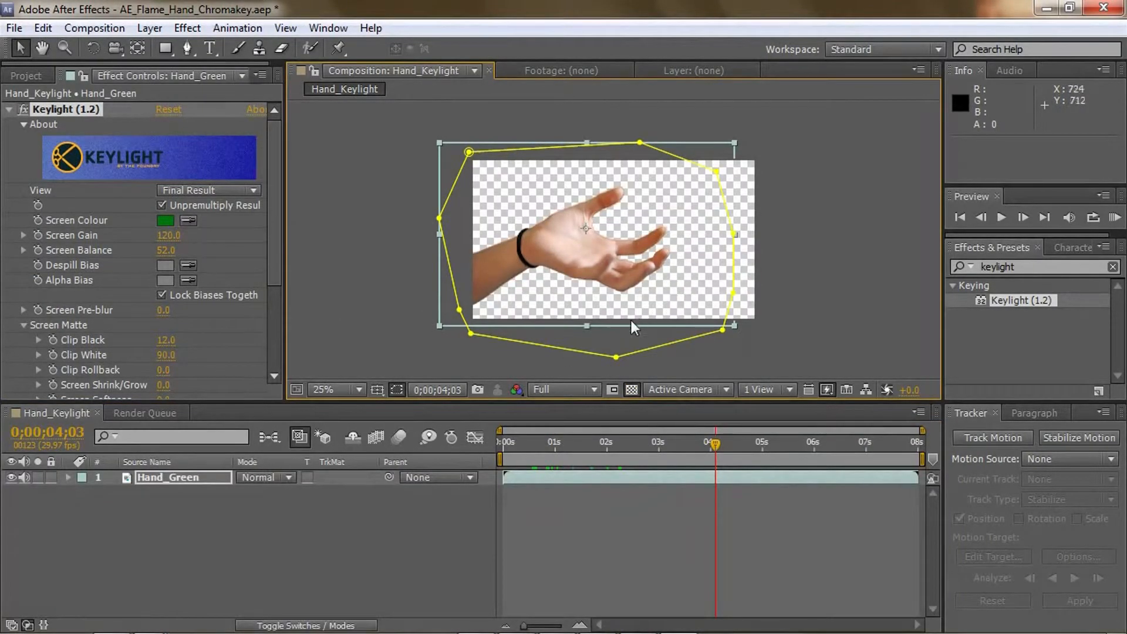
Open the output module settings of the queued Hand_Keylight render
{"action": "left_click", "coordinate": [127, 412]}
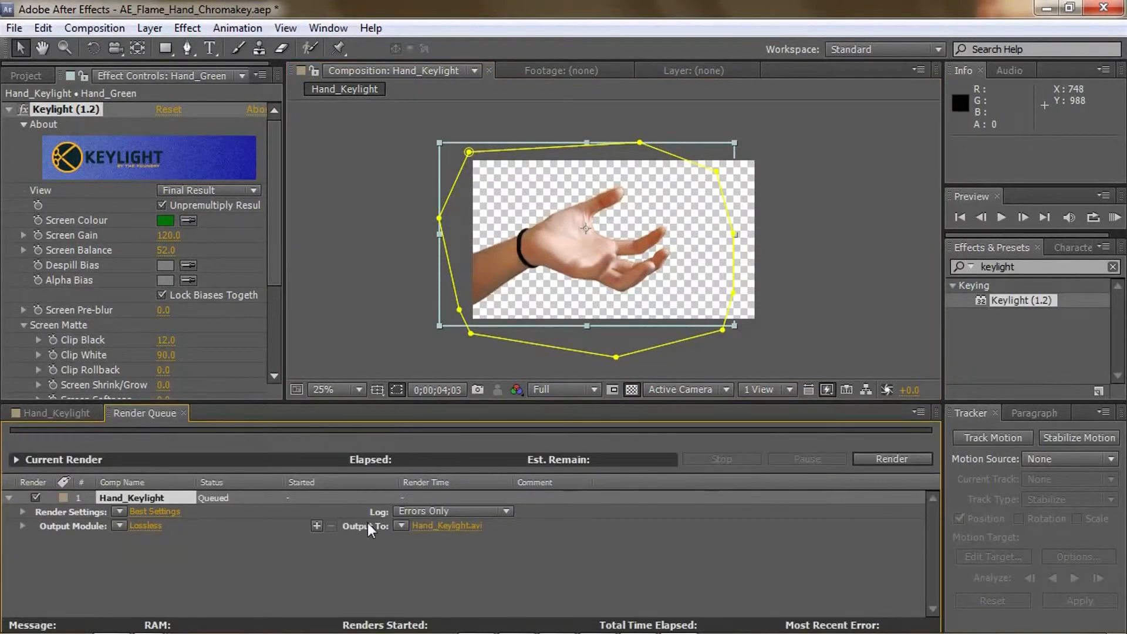
{"action": "left_click", "coordinate": [142, 526]}
{"action": "left_click_drag", "start_coordinate": [517, 128], "coordinate": [327, 34]}
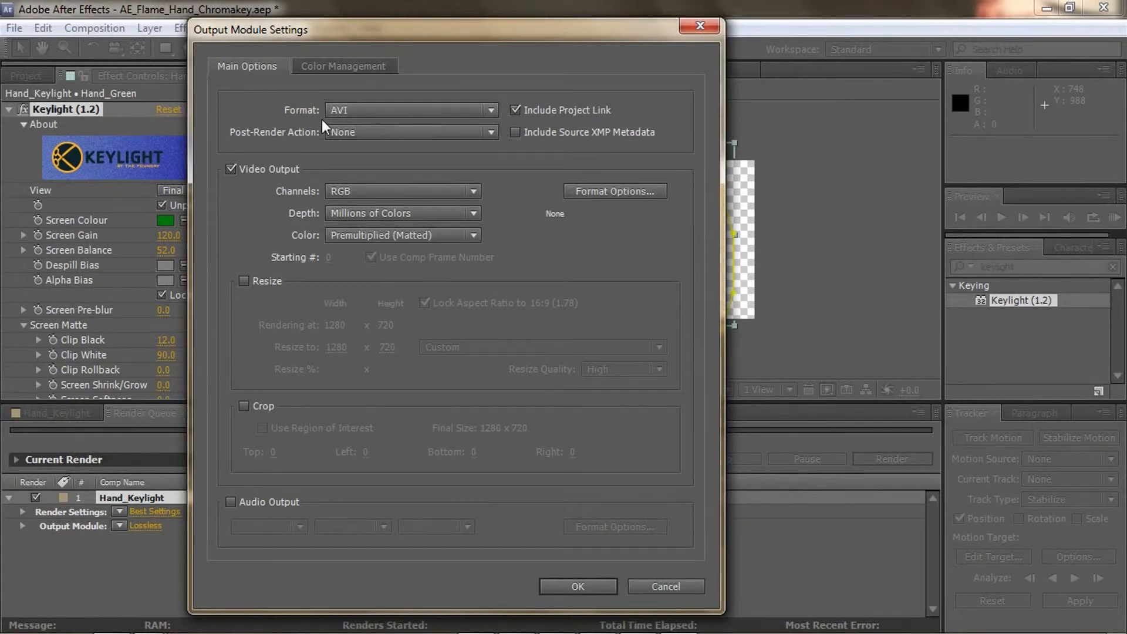
Try H.264 as the output format and check which channel options it offers
{"action": "left_click", "coordinate": [460, 192]}
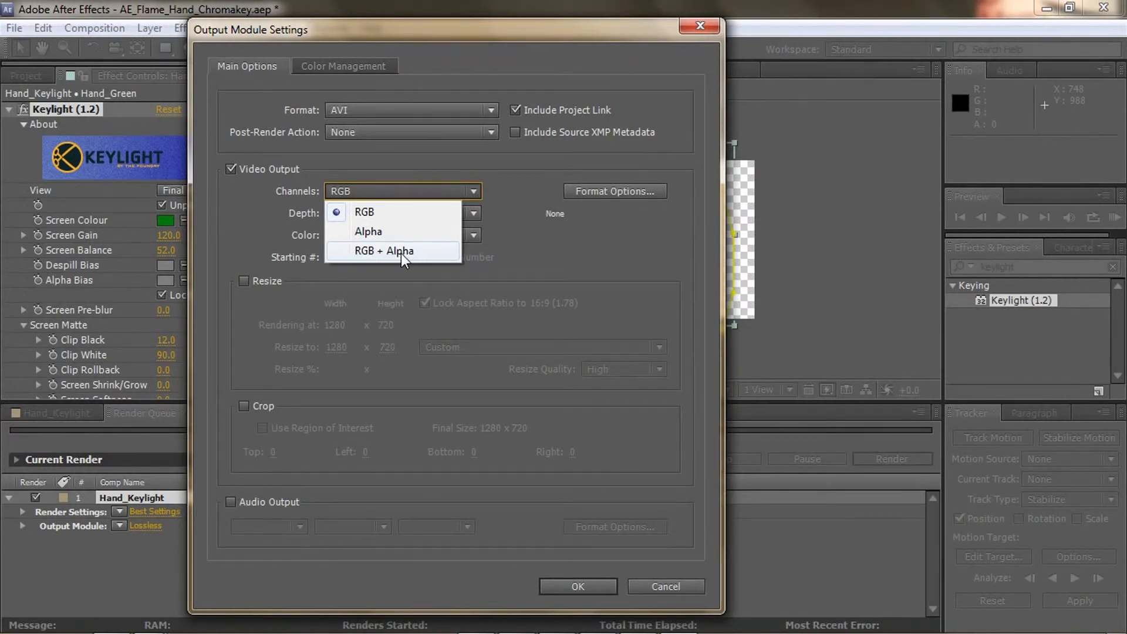
{"action": "left_click", "coordinate": [417, 112]}
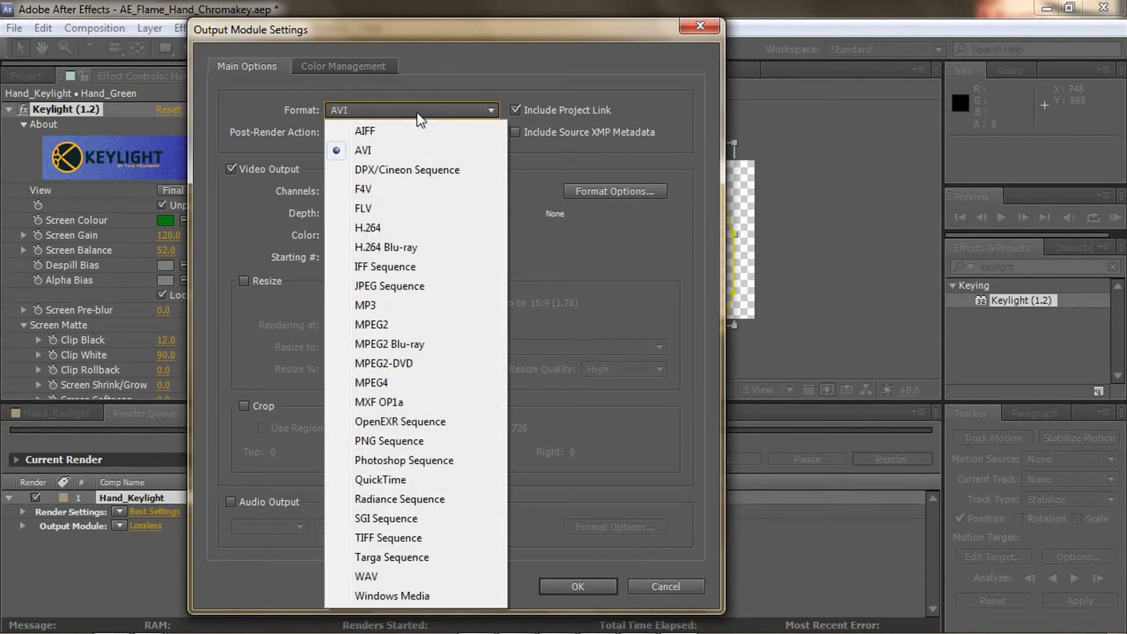
{"action": "left_click", "coordinate": [399, 228]}
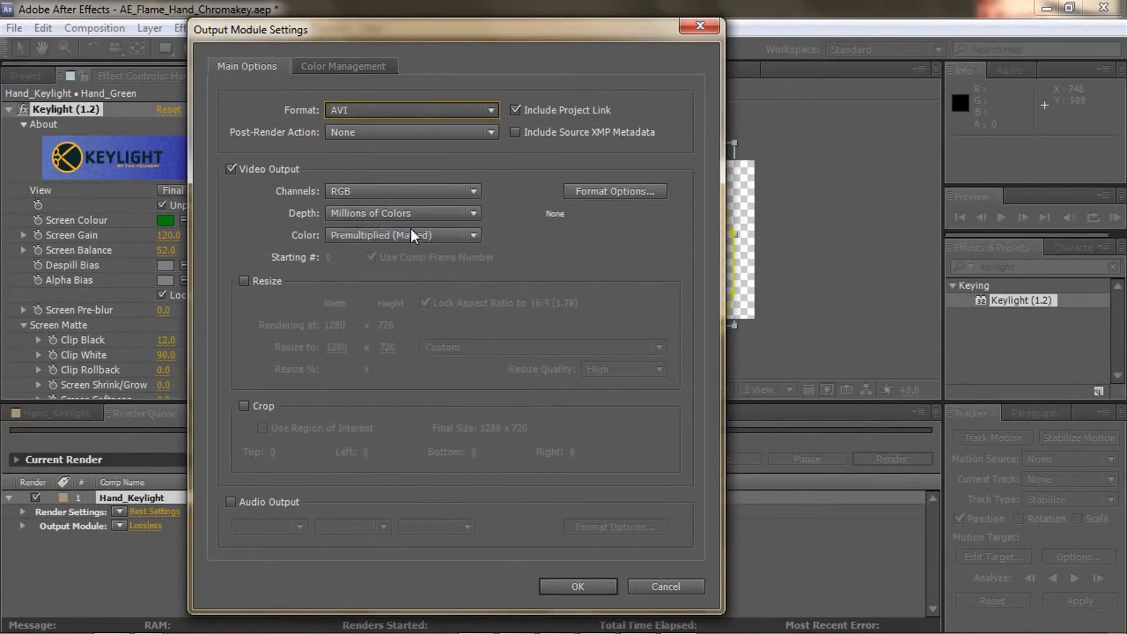
{"action": "left_click", "coordinate": [401, 192]}
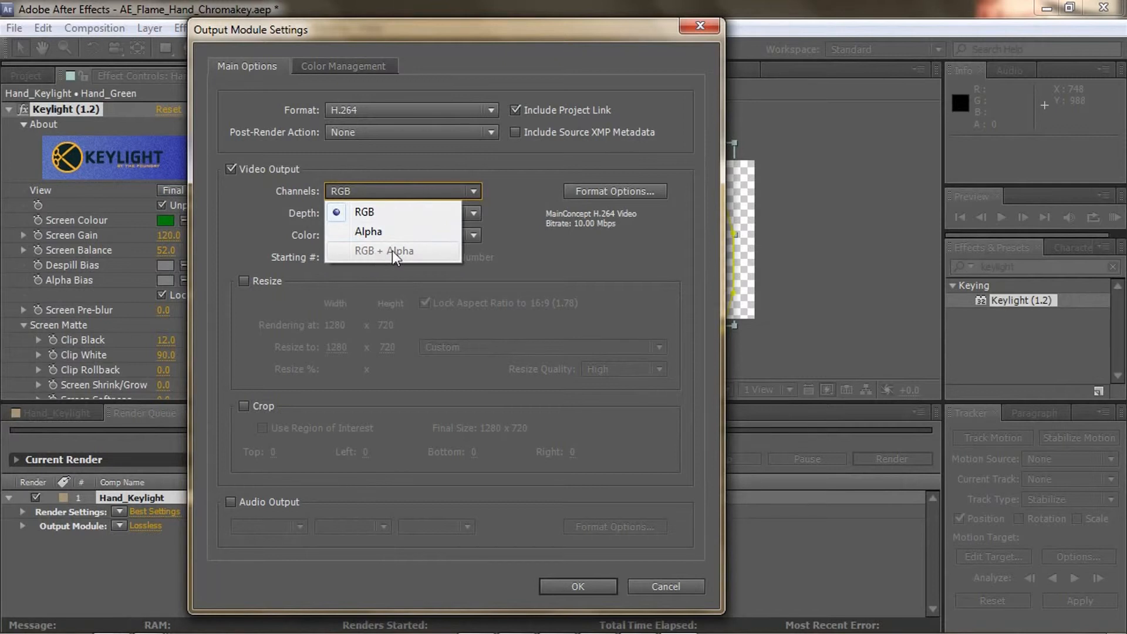
{"action": "left_click", "coordinate": [386, 167]}
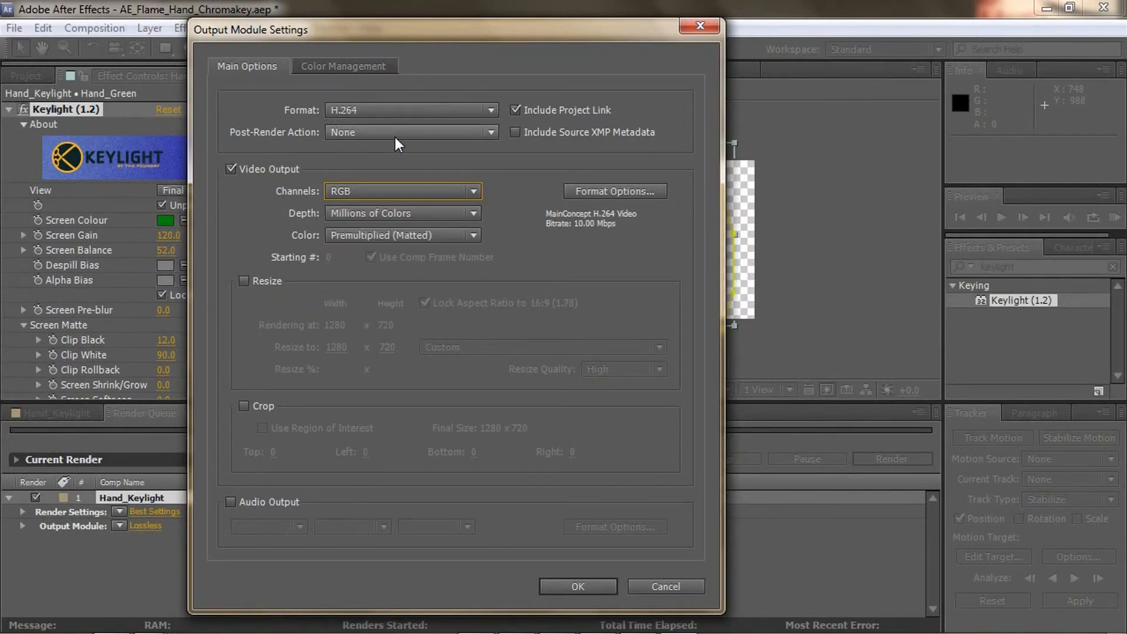
Set the output module to QuickTime with RGB + Alpha channels and review the output destination for Hand_Keylight.mov
{"action": "left_click", "coordinate": [396, 114]}
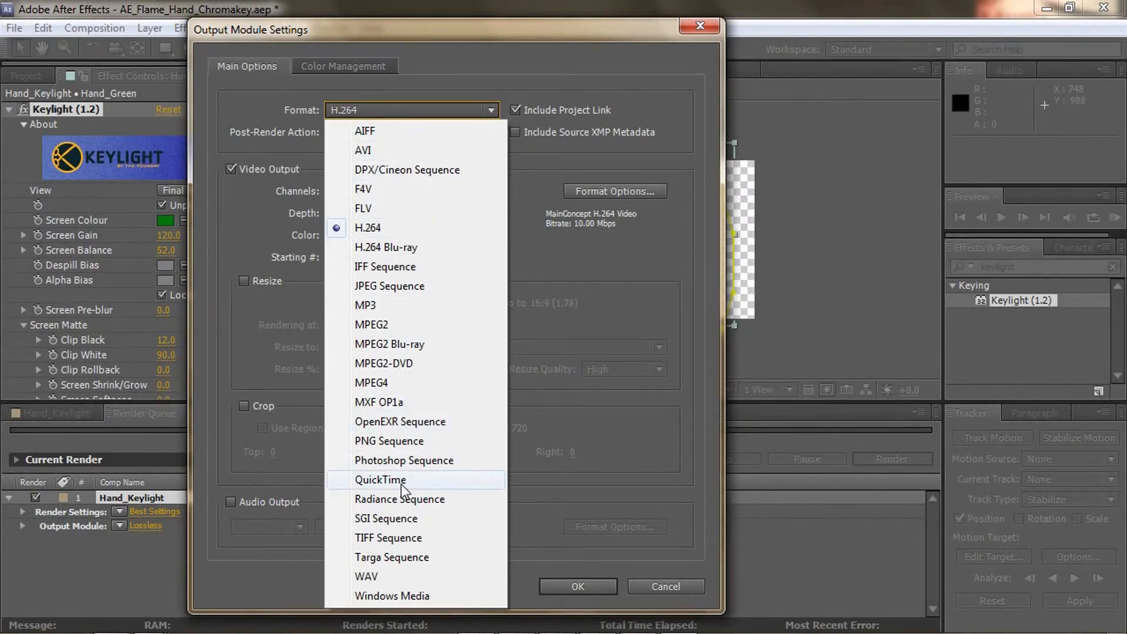
{"action": "left_click", "coordinate": [400, 483]}
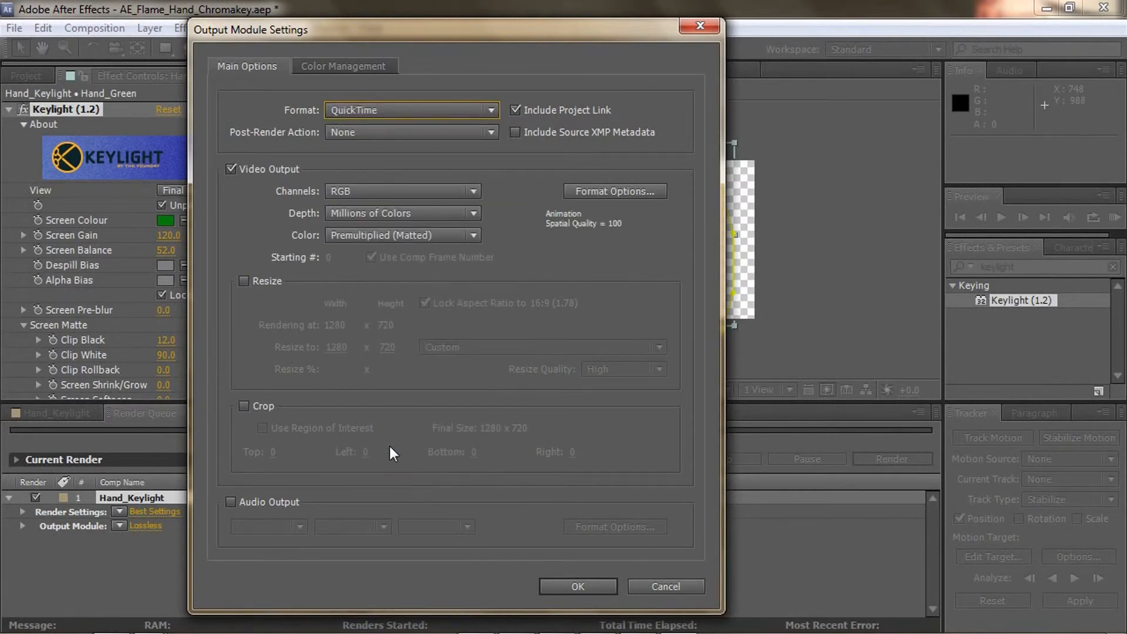
{"action": "left_click", "coordinate": [407, 192]}
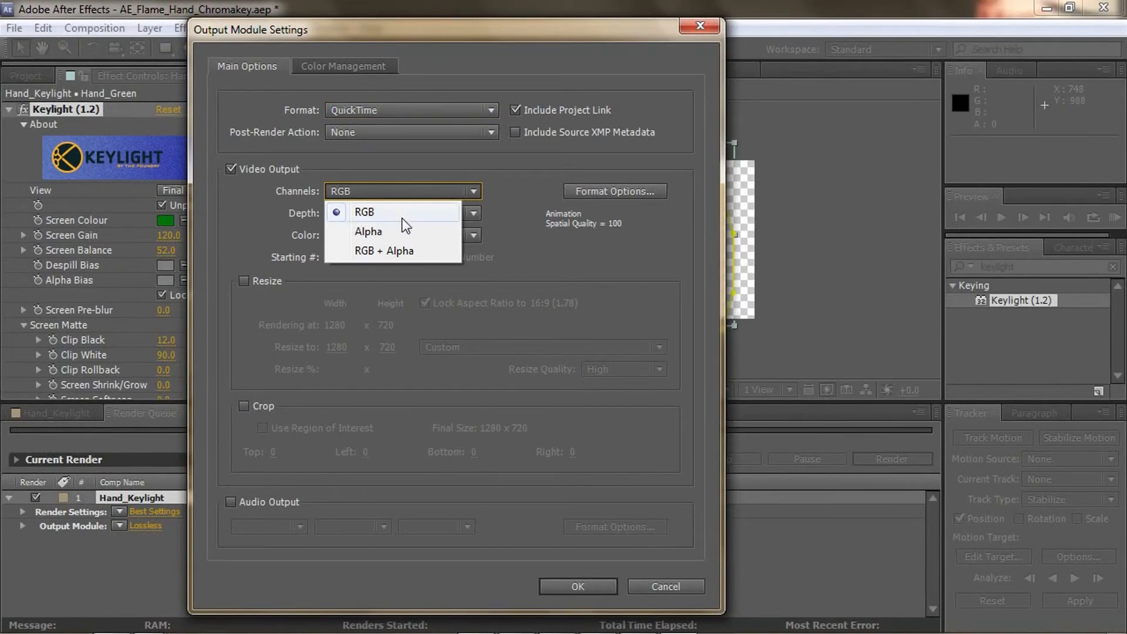
{"action": "left_click", "coordinate": [402, 251]}
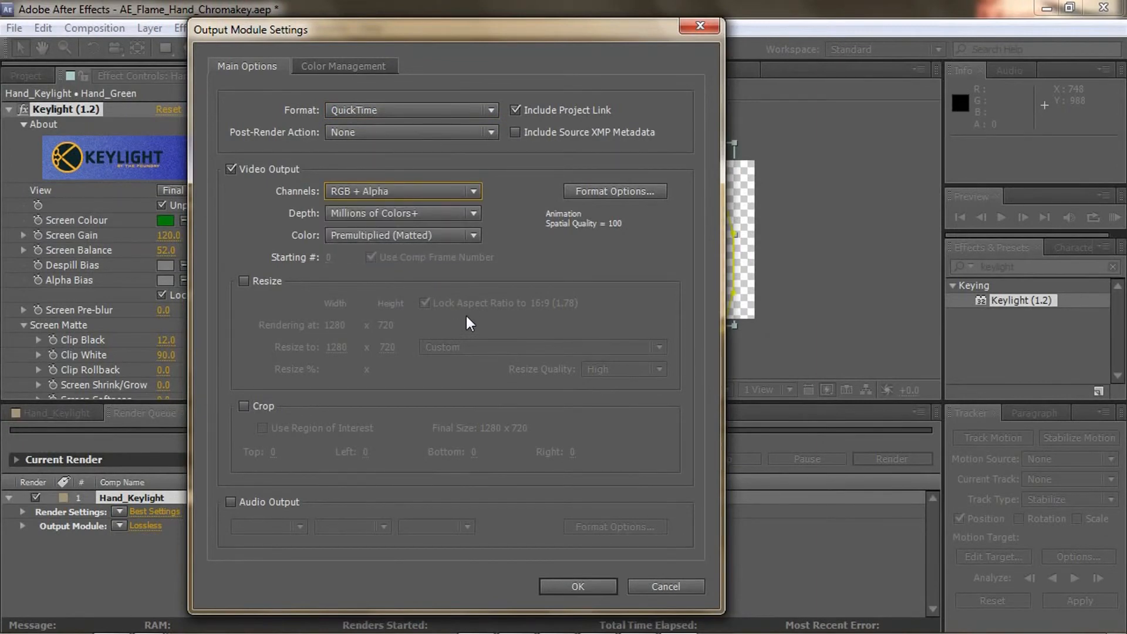
{"action": "left_click", "coordinate": [600, 584]}
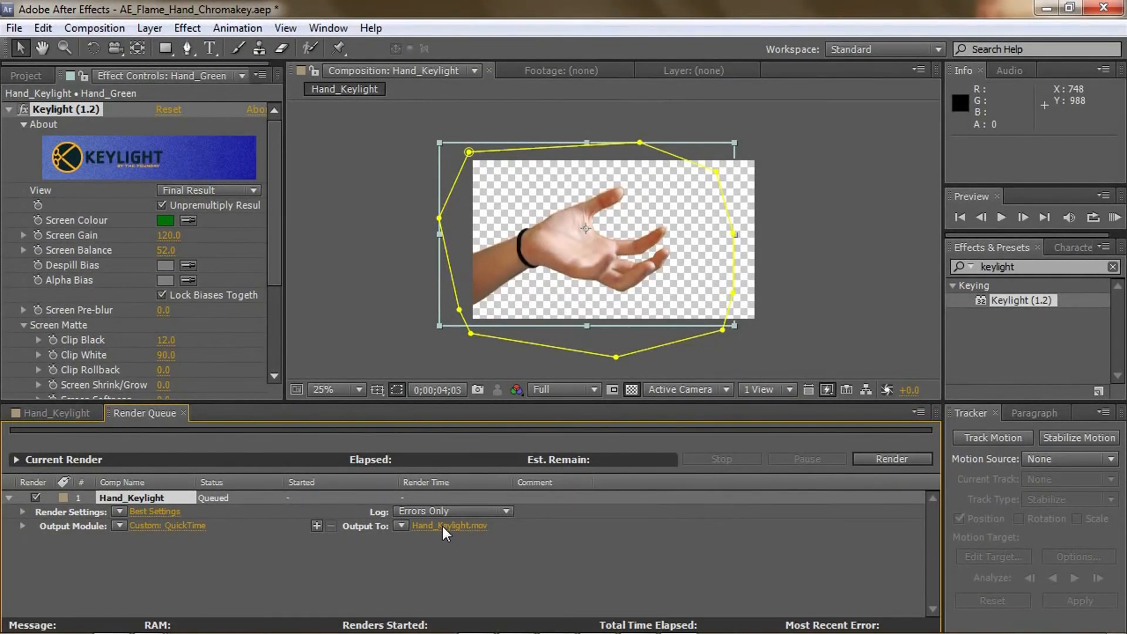
{"action": "left_click", "coordinate": [477, 528]}
{"action": "left_click", "coordinate": [769, 481]}
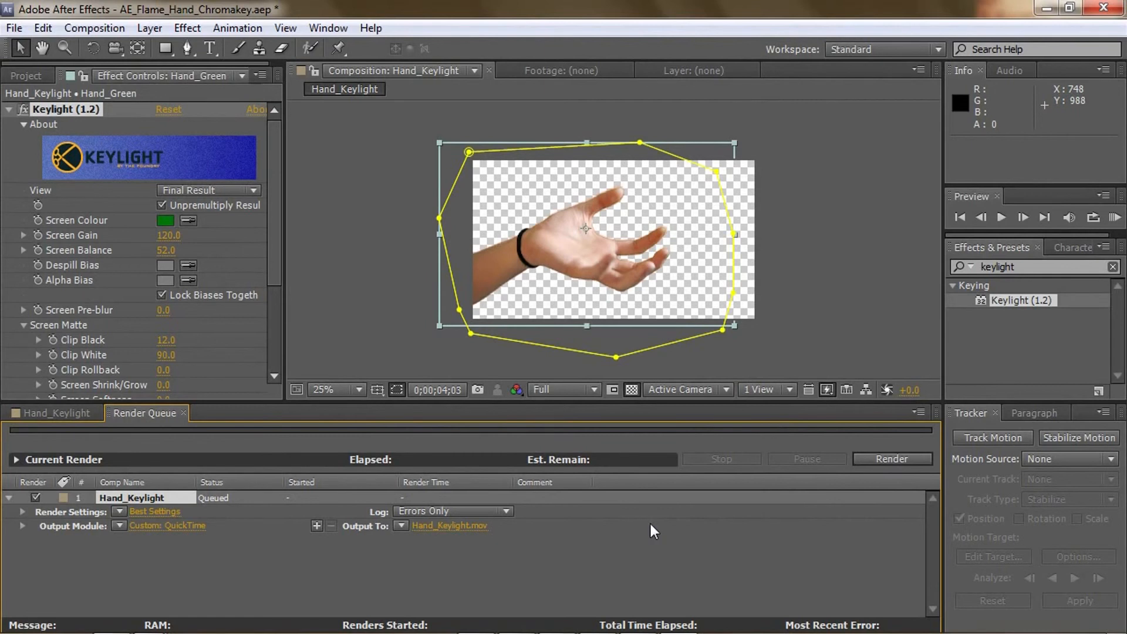